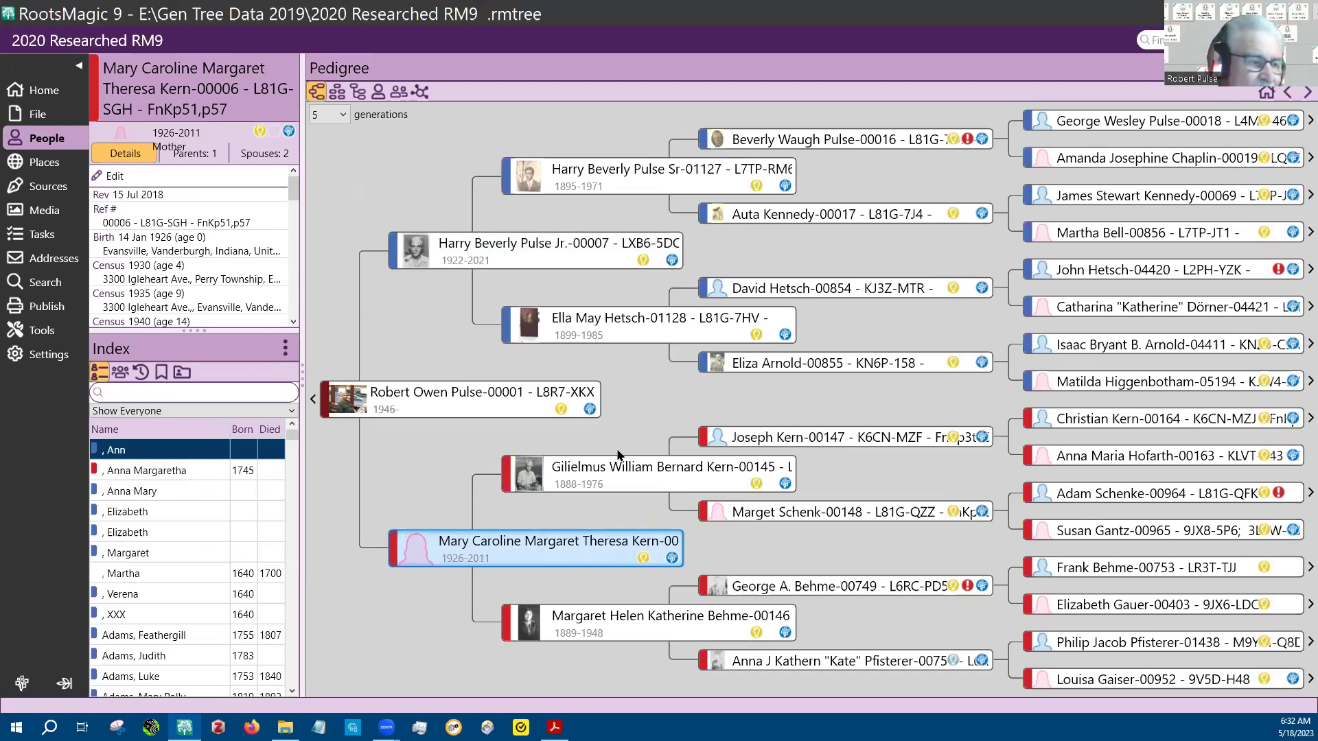
Step: Generate a Narrative Report for the selected person, keeping the Ancestors only report type and 10 generations
click(46, 310)
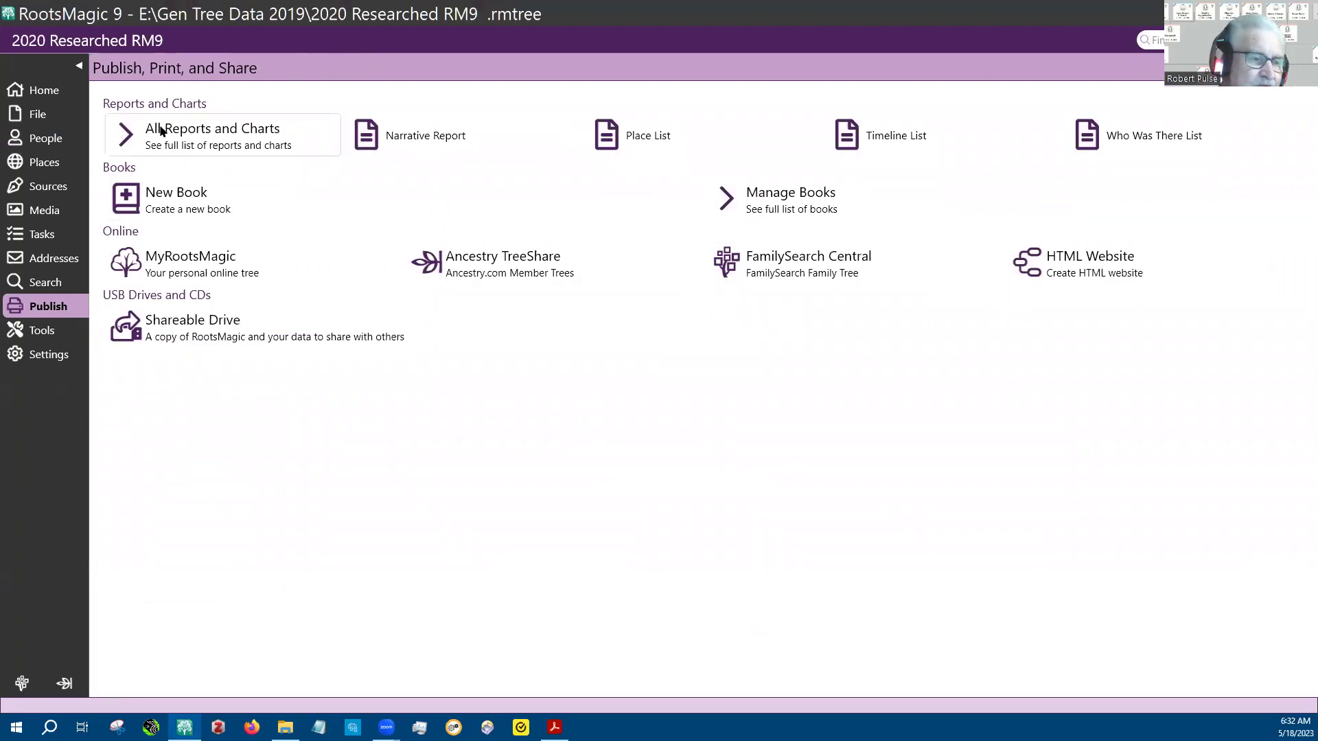
click(414, 134)
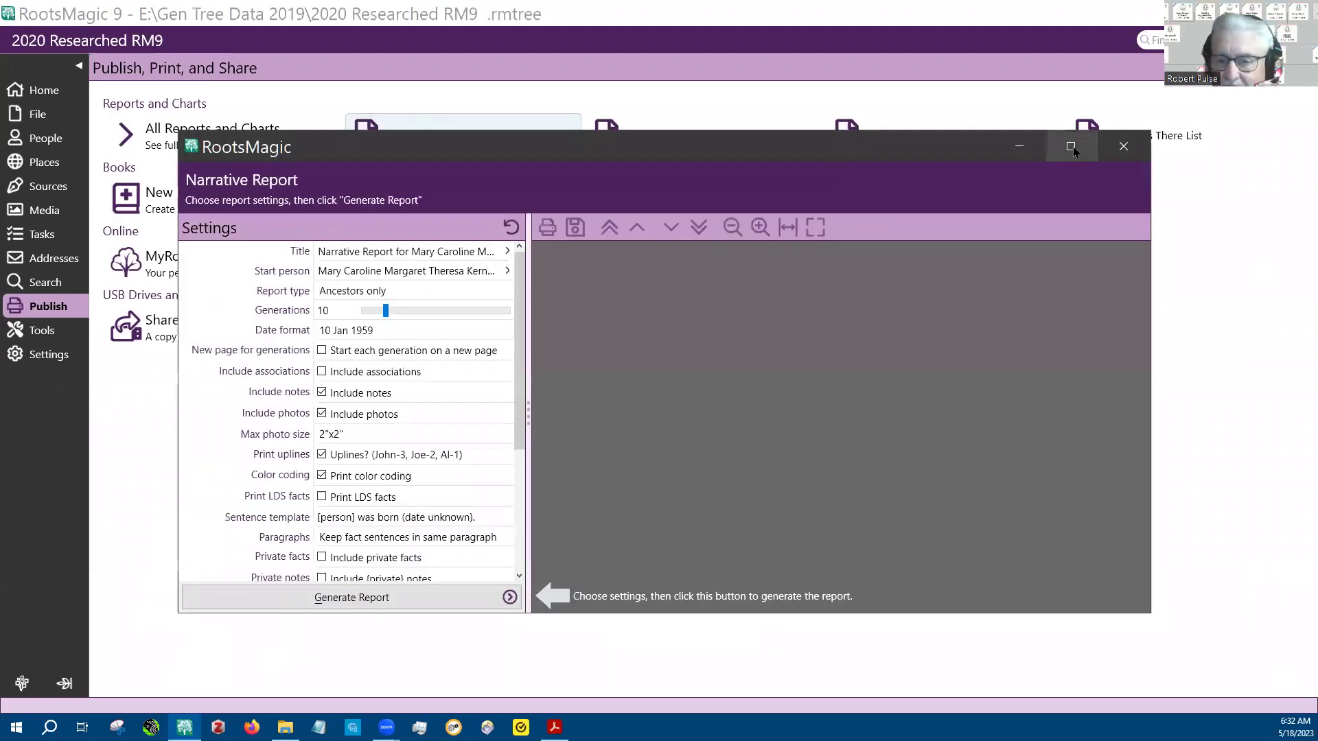
click(1071, 146)
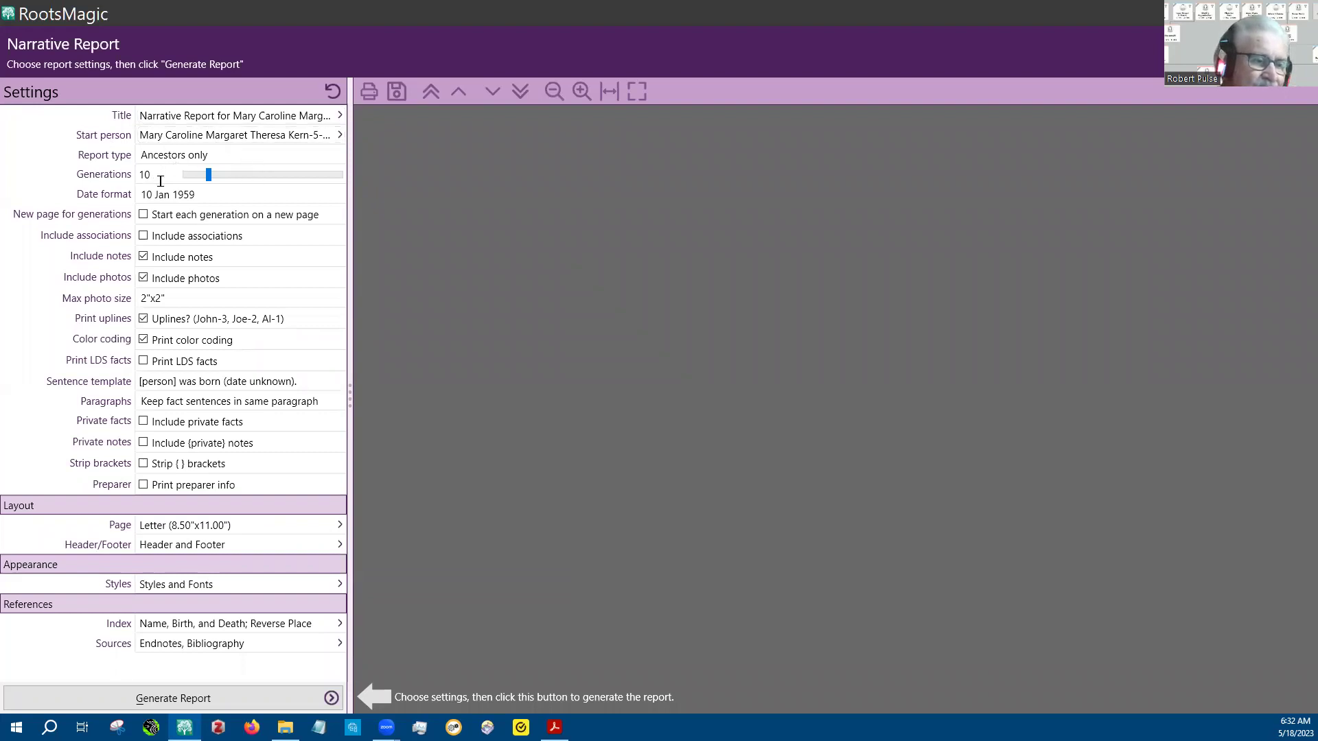
click(323, 157)
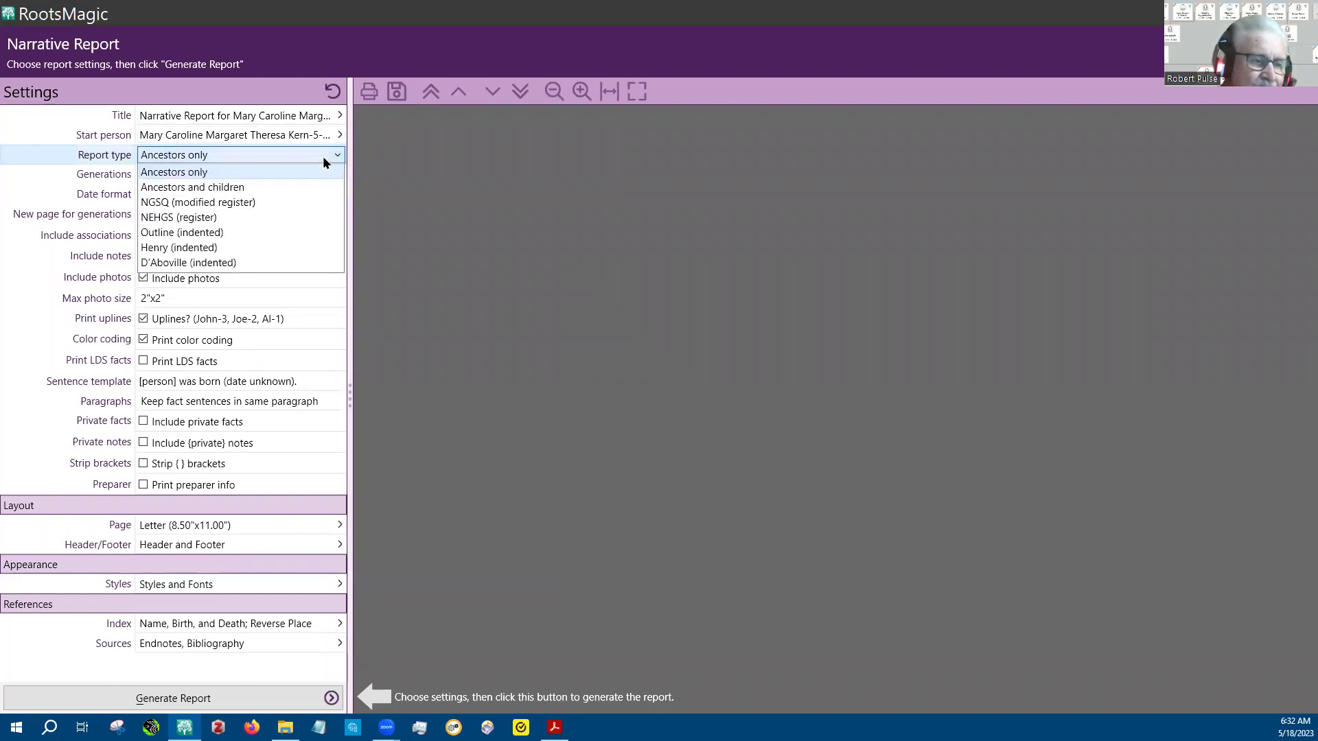
click(322, 159)
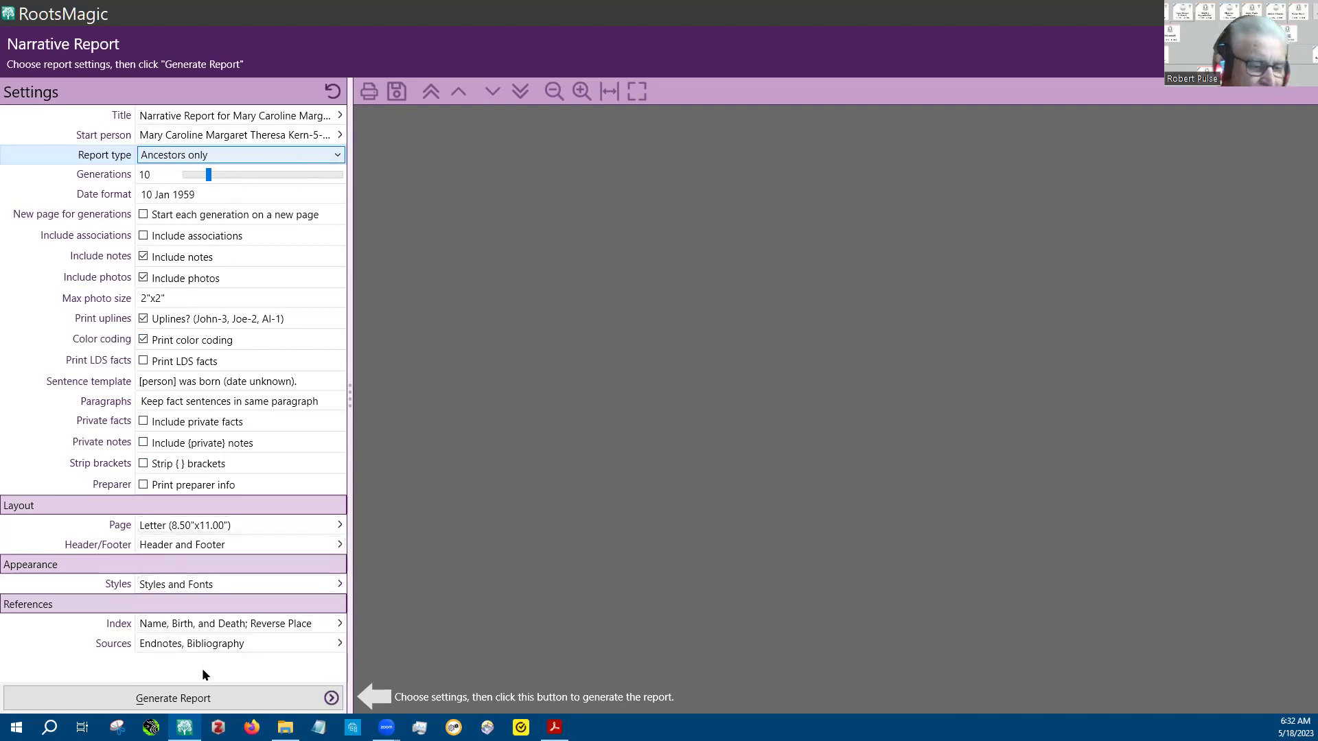
click(162, 700)
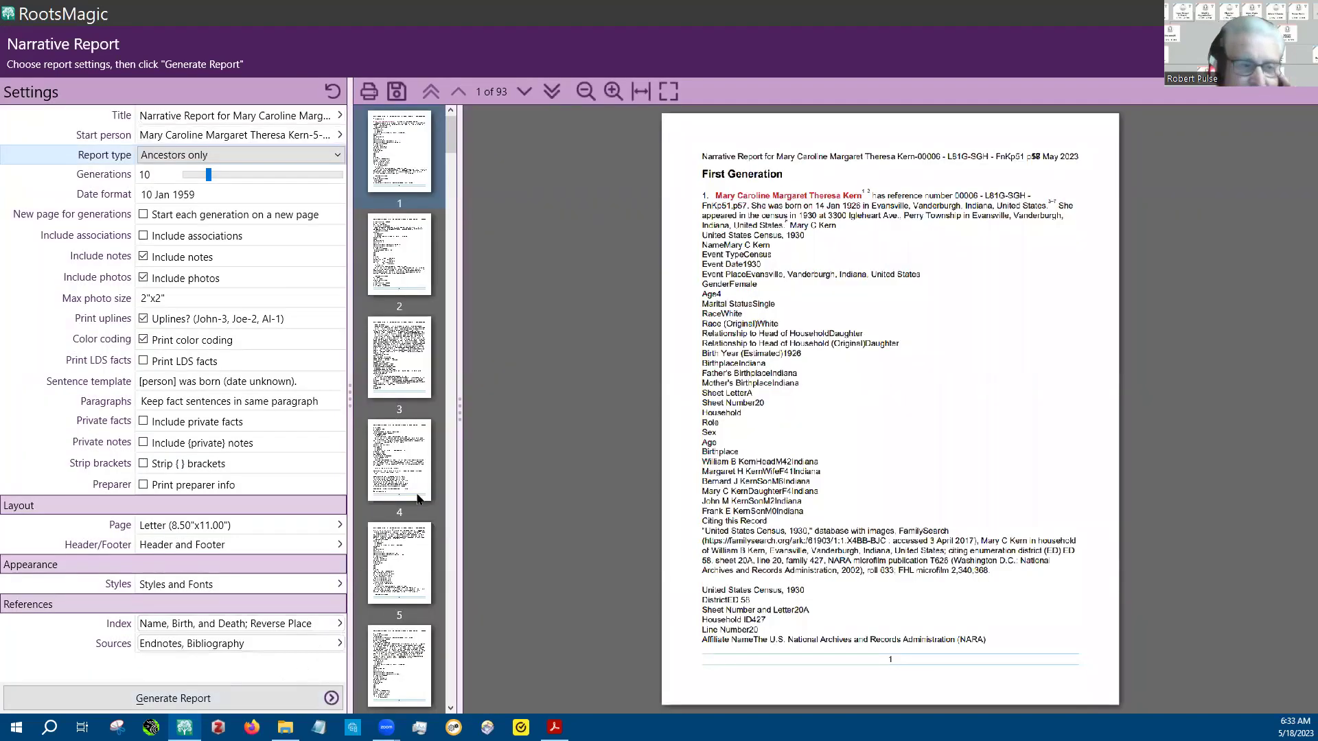
Step: Skim the report preview to its last page, and save the report as a PDF in the Downloads folder
scroll(431, 324, down, 10)
scroll(430, 324, down, 20)
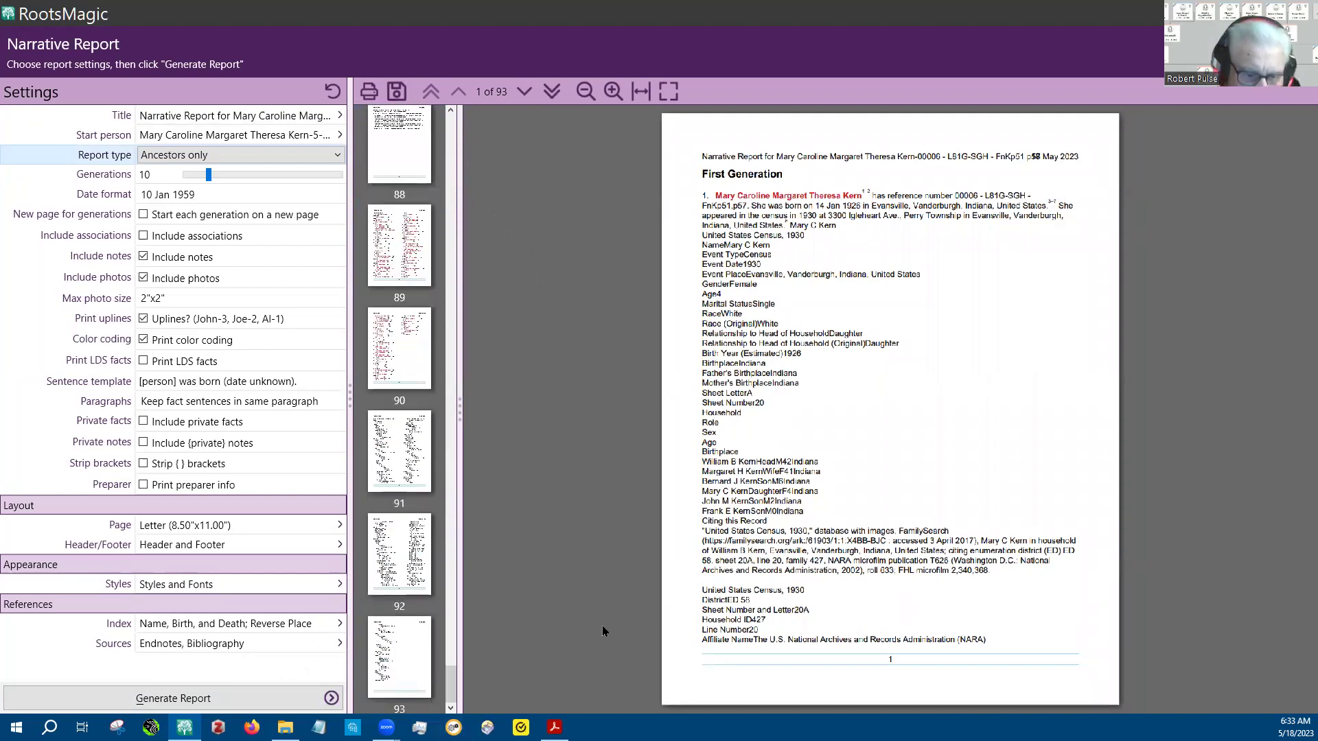
drag(450, 684, 452, 266)
drag(516, 200, 477, 102)
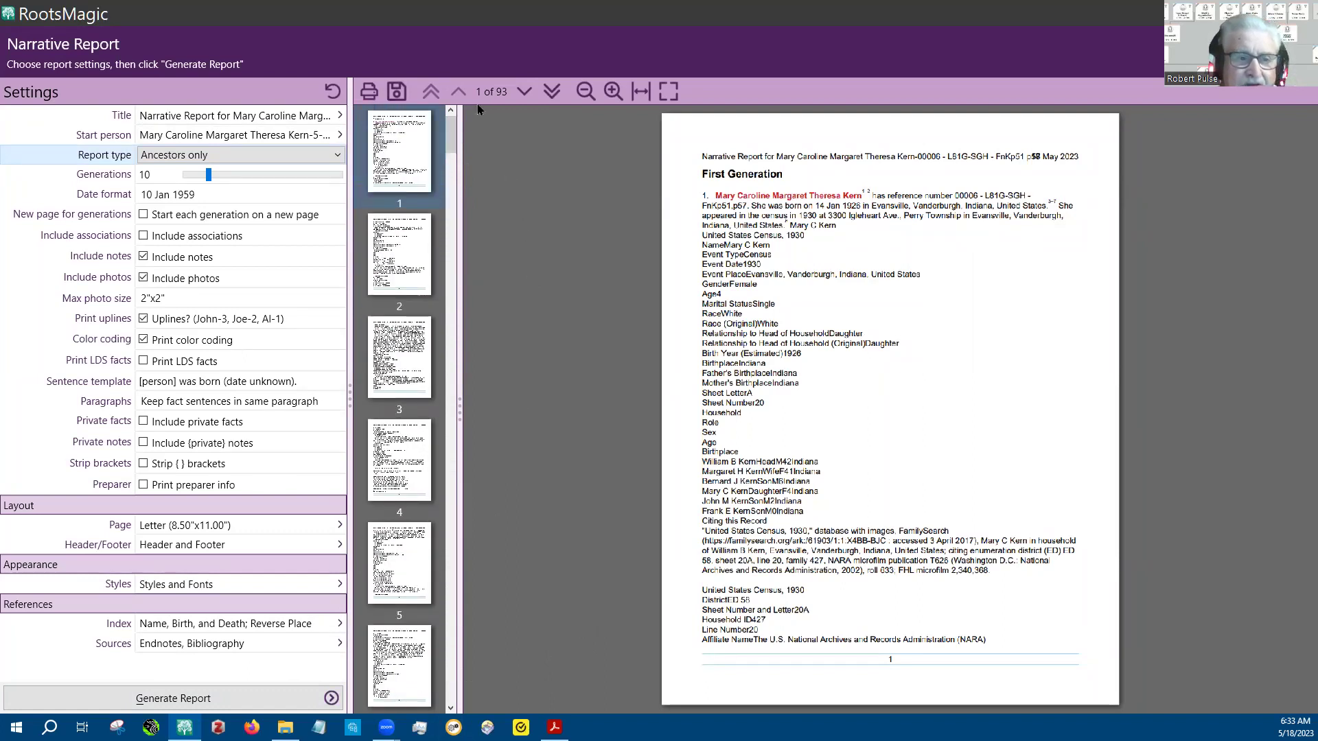
click(397, 92)
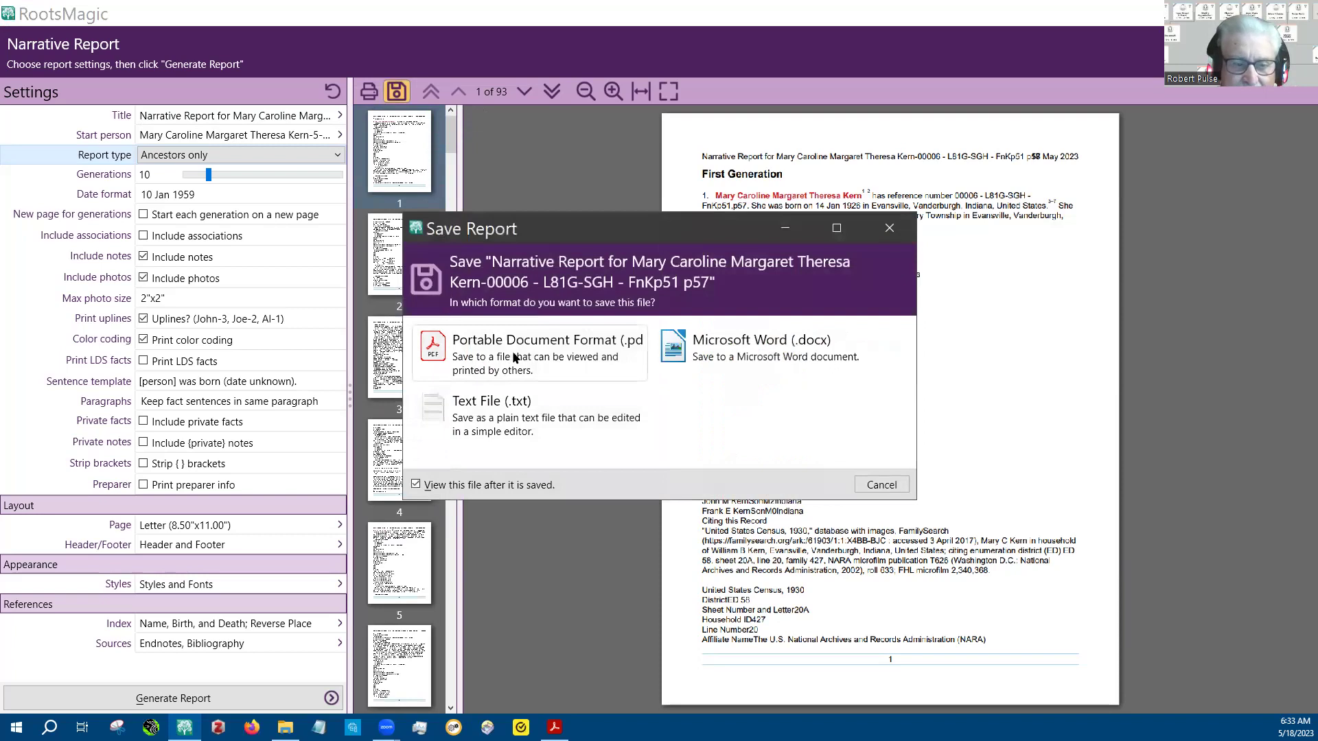
click(515, 358)
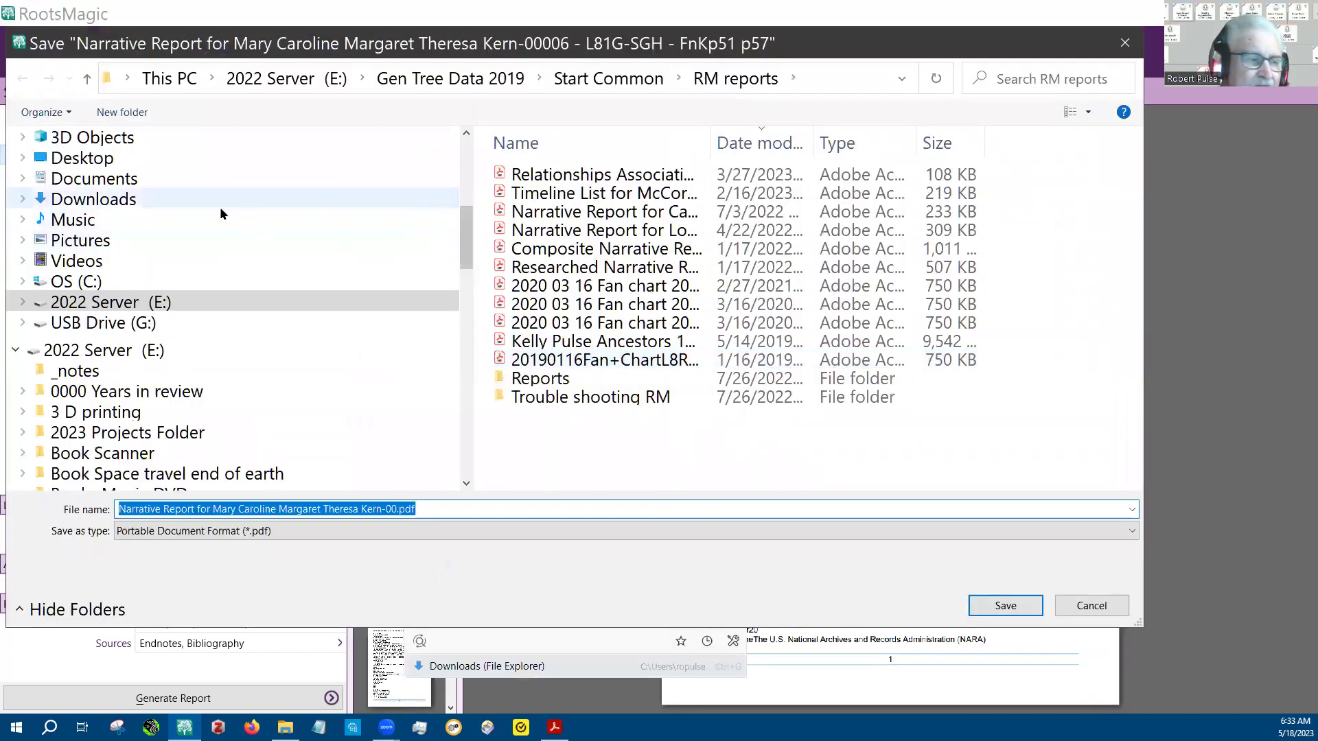
click(118, 200)
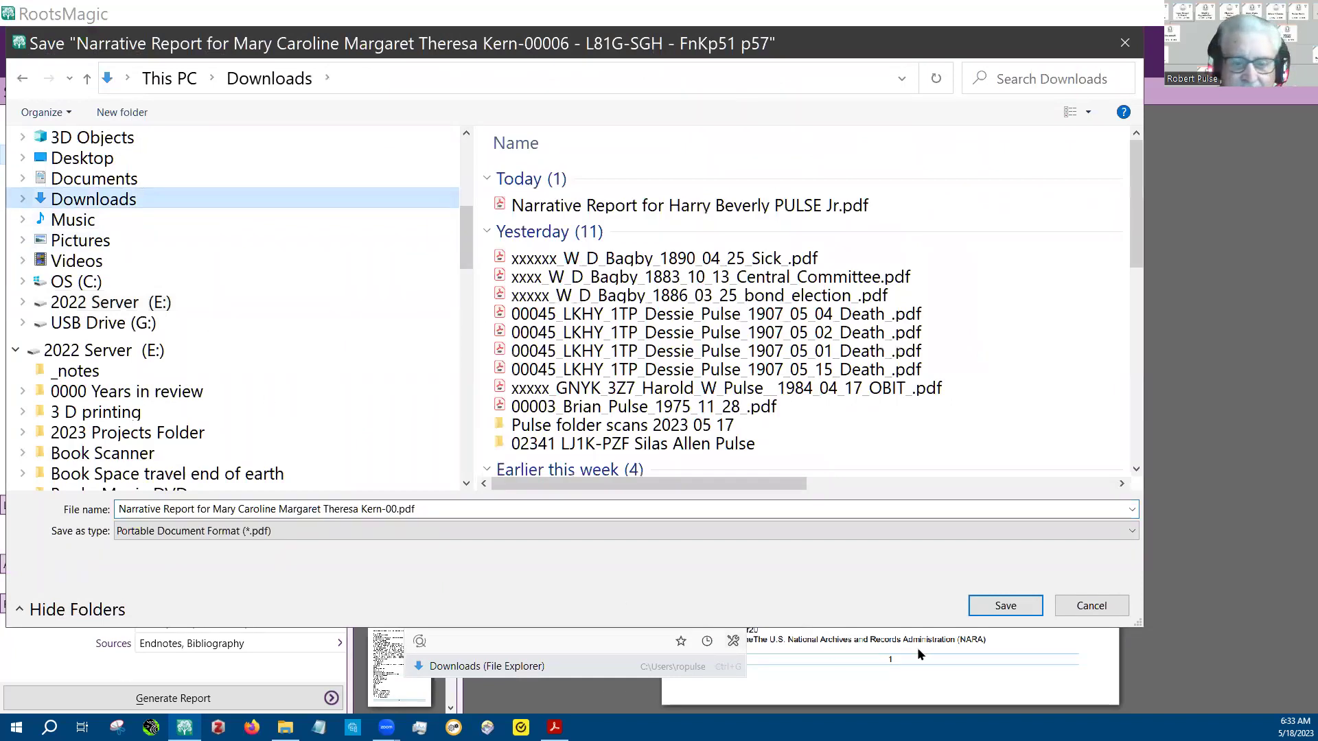
click(1005, 613)
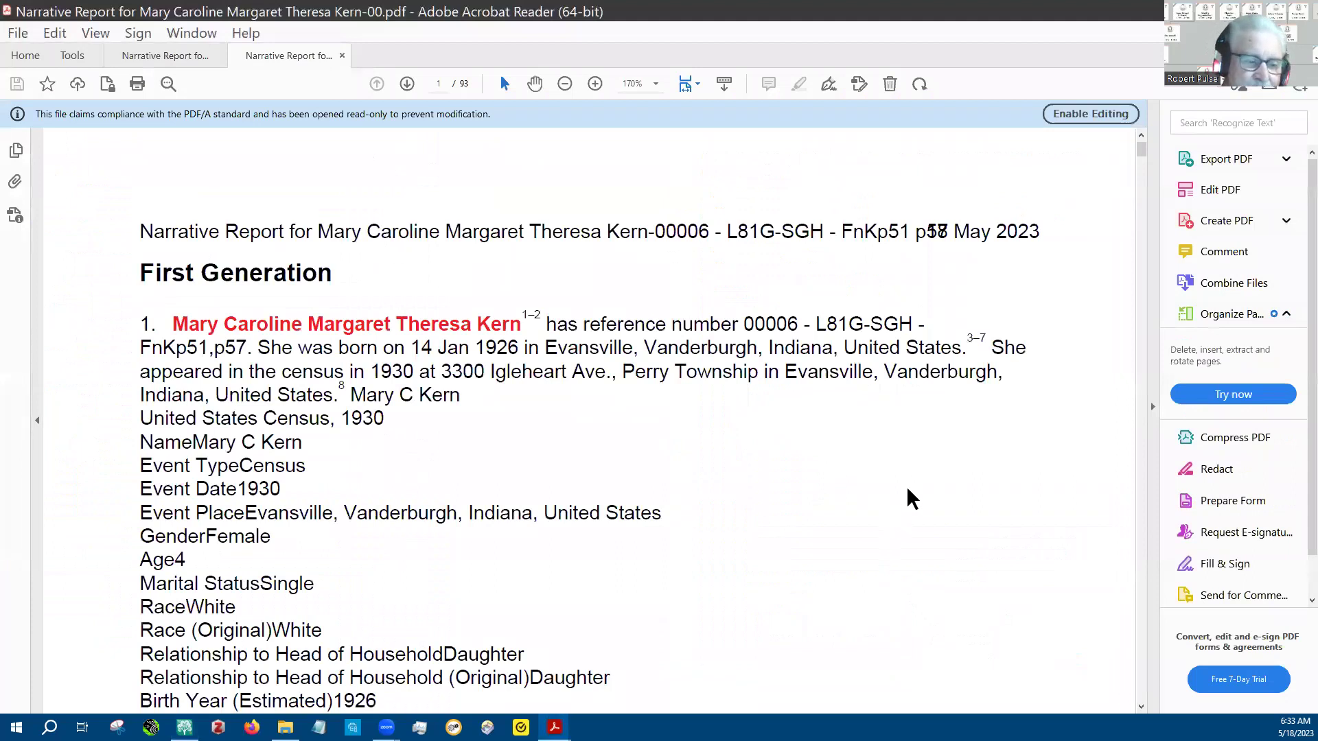
Step: Read through the first 20 pages of the saved PDF report, examining the census notes and biographical text for each generation
scroll(906, 486, down, 1)
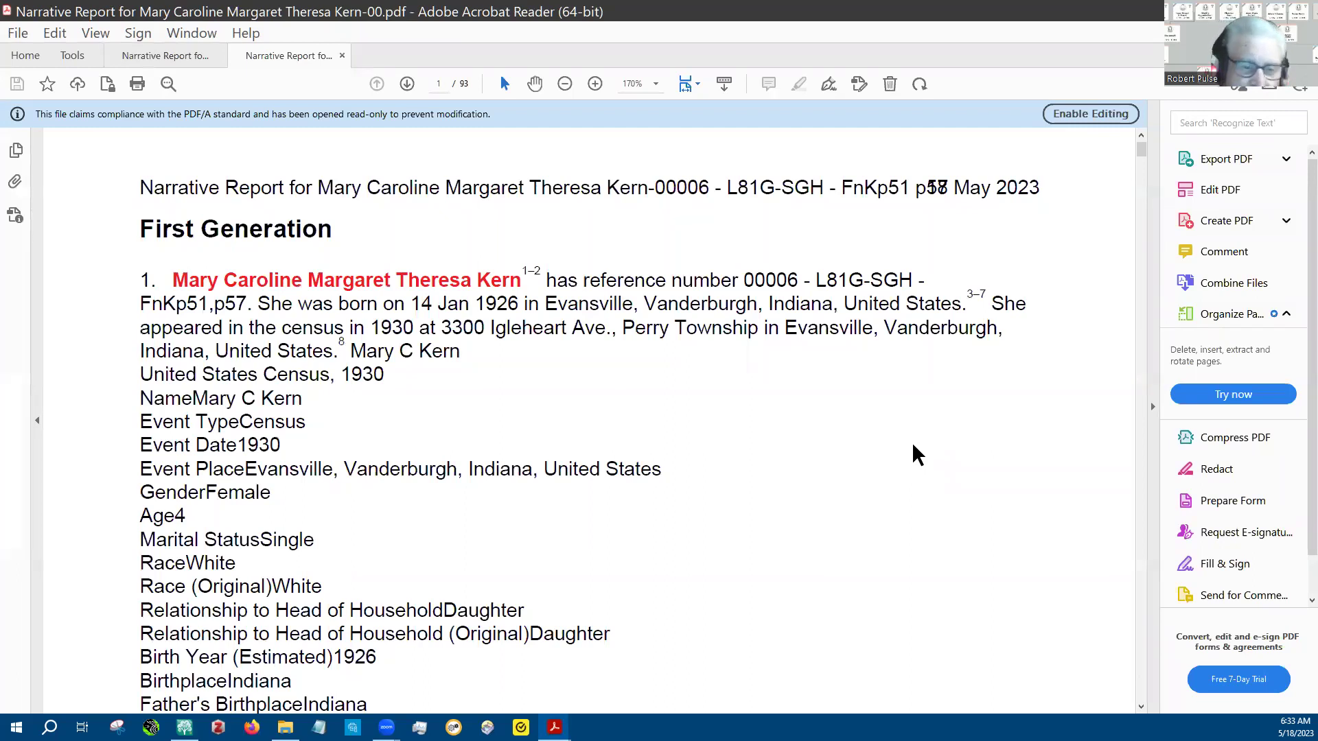
scroll(913, 446, down, 5)
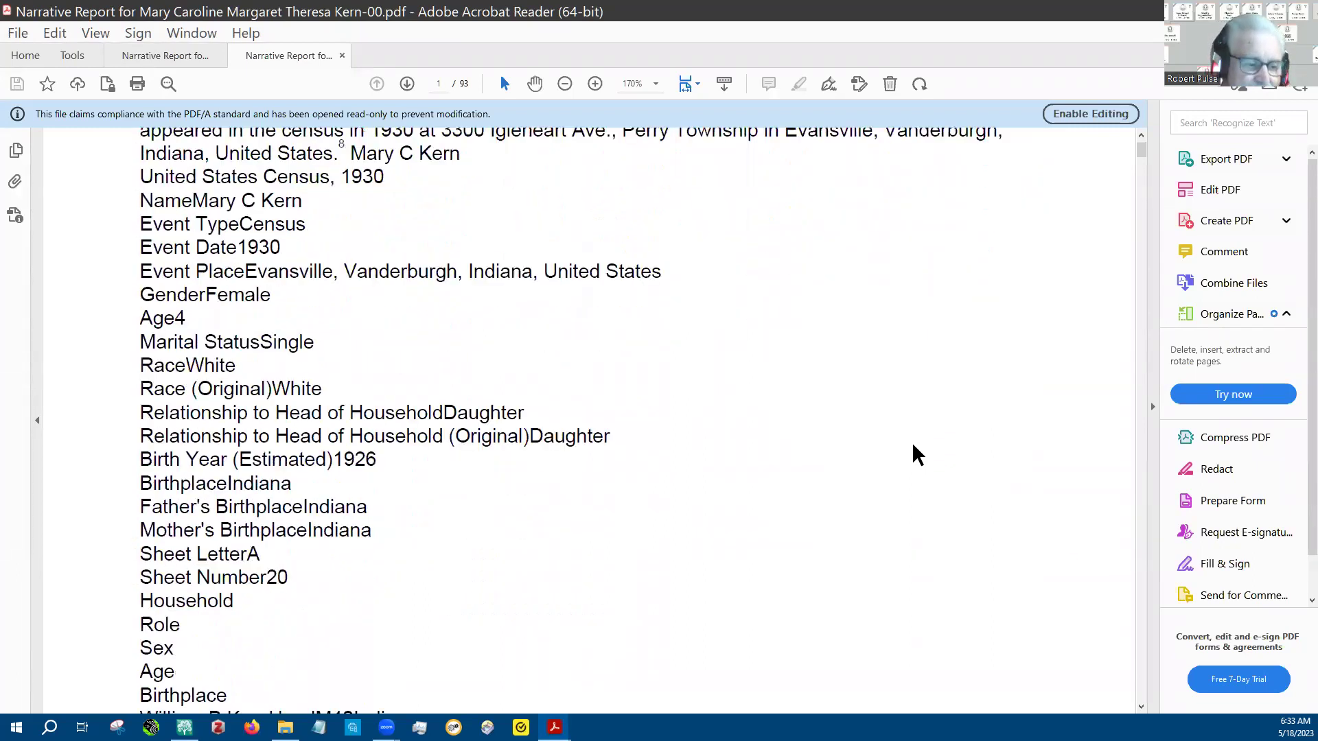
scroll(912, 446, down, 2)
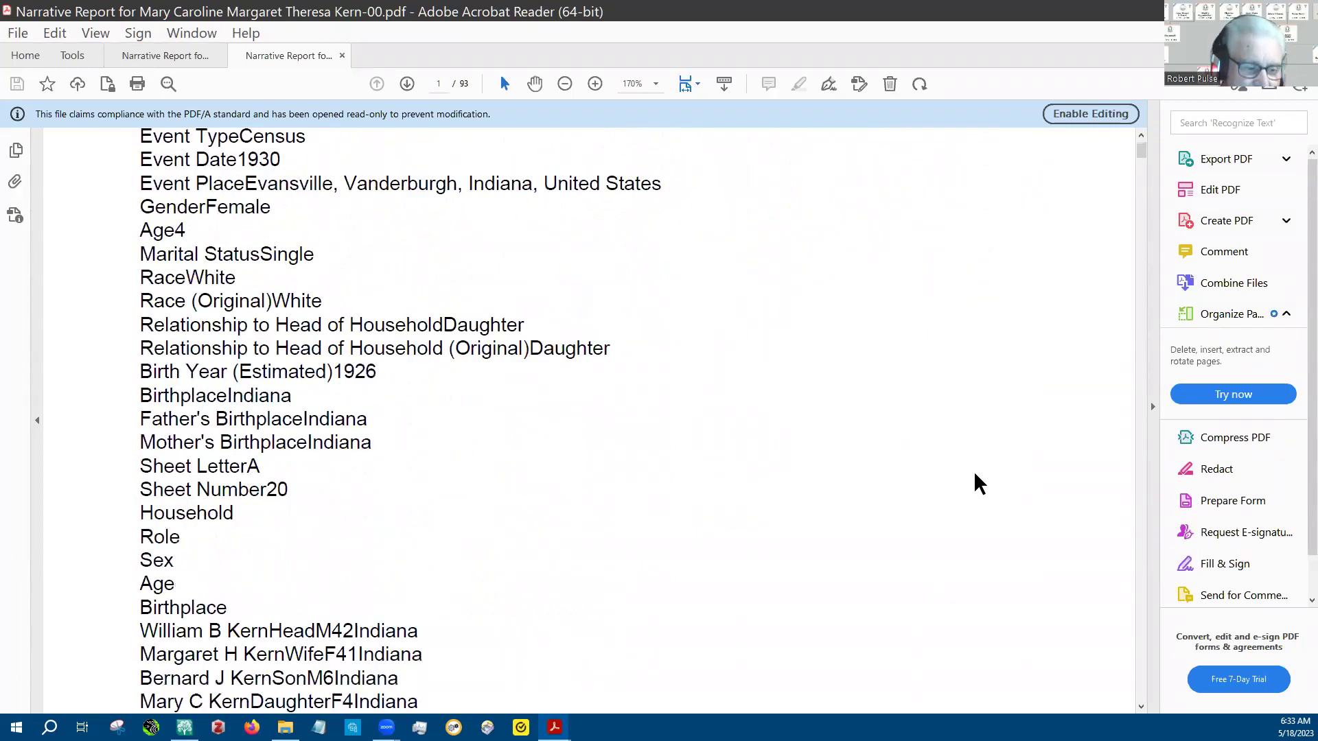
click(1142, 643)
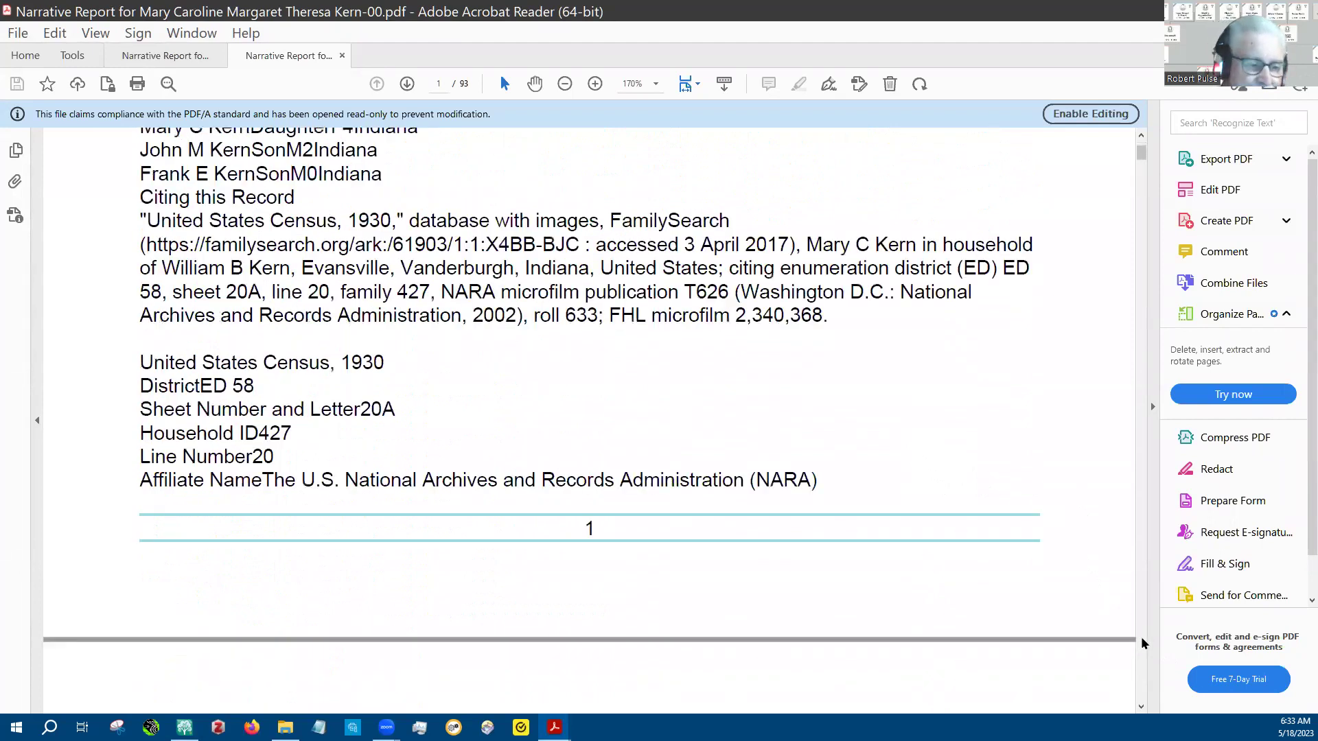
click(1139, 694)
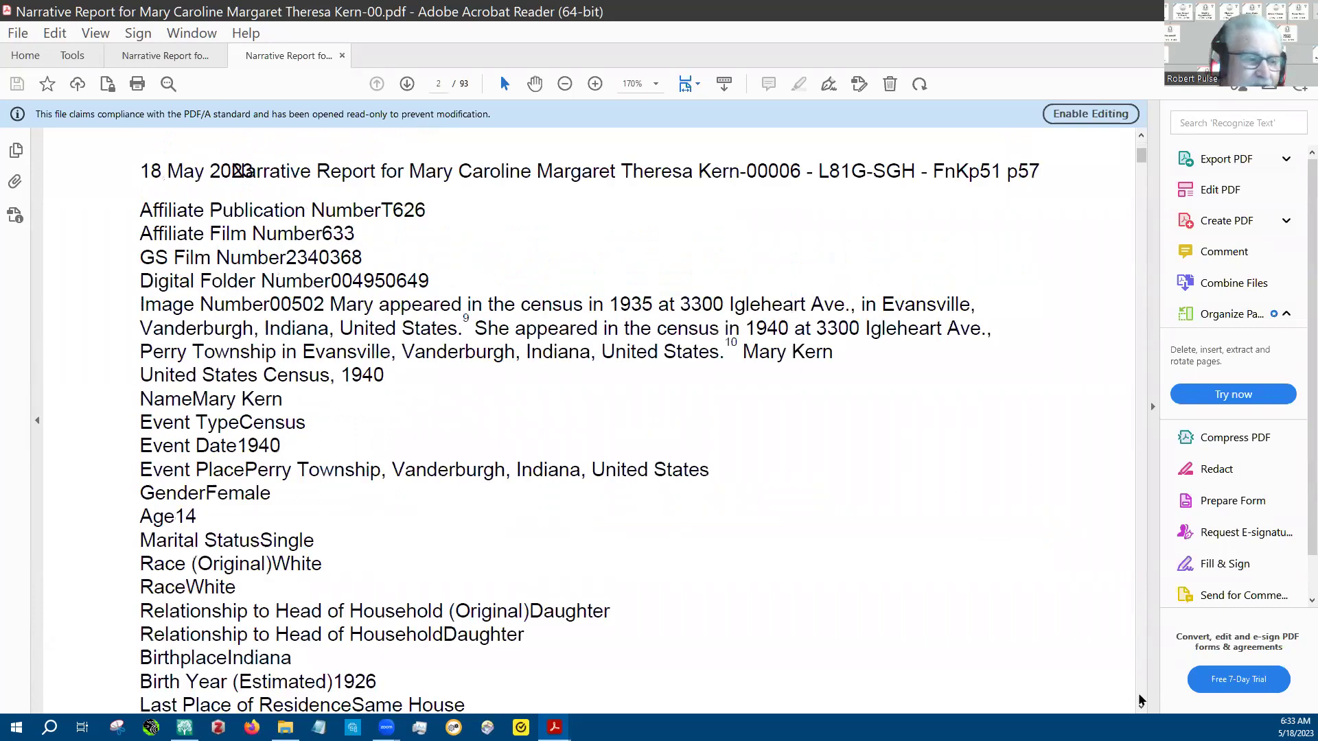
click(1138, 694)
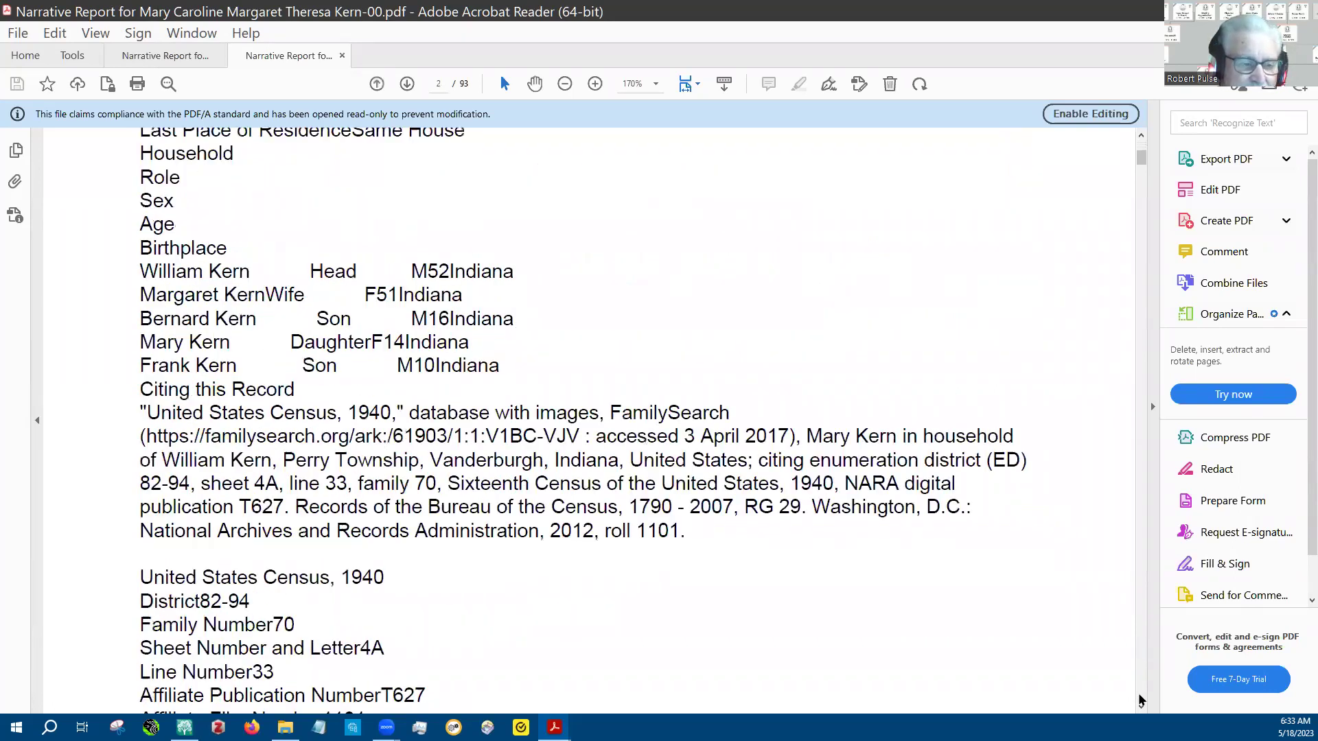
click(1137, 695)
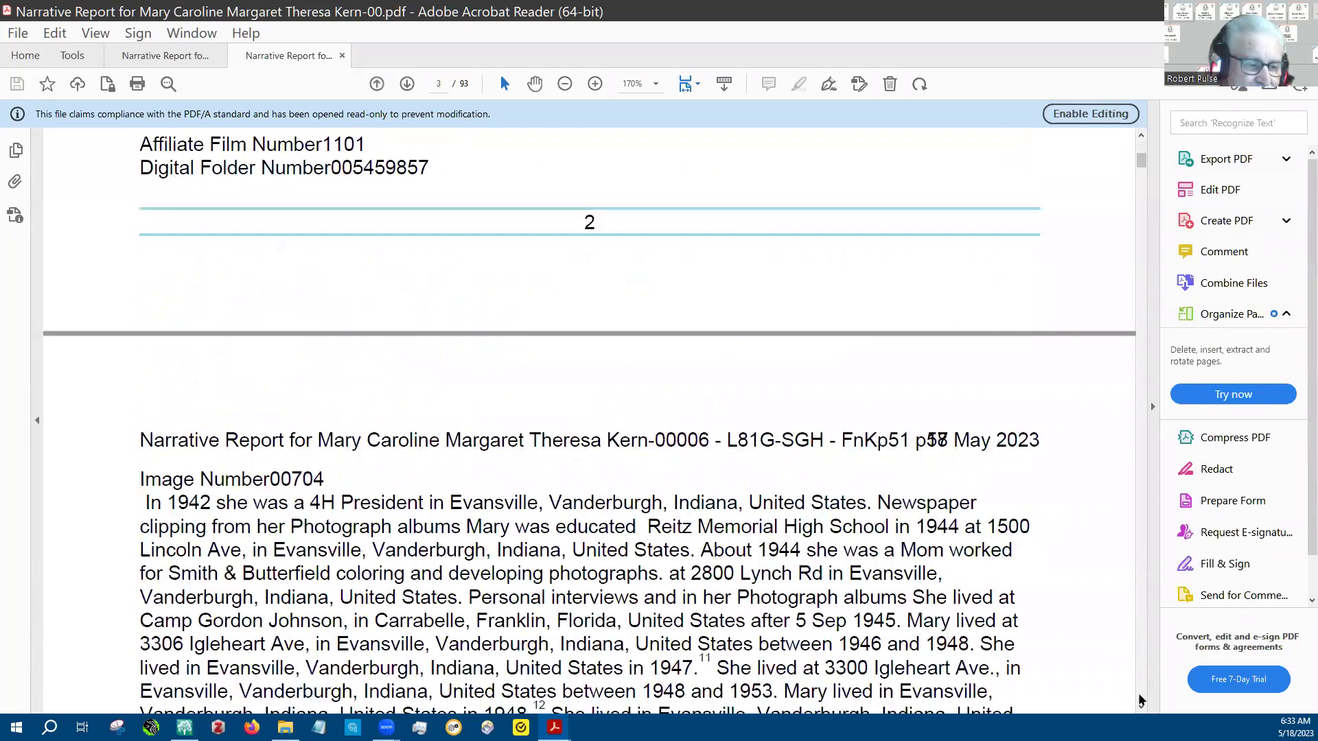
click(1138, 695)
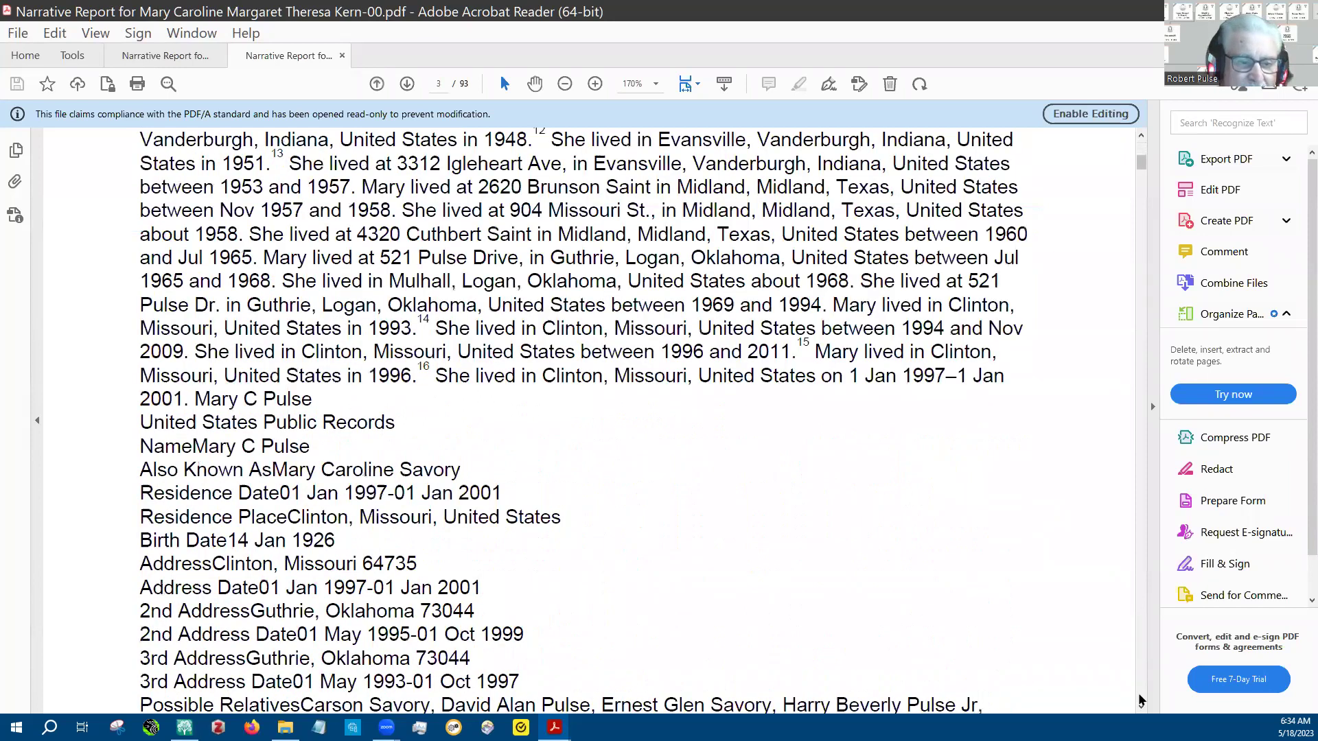
click(1138, 699)
click(1138, 693)
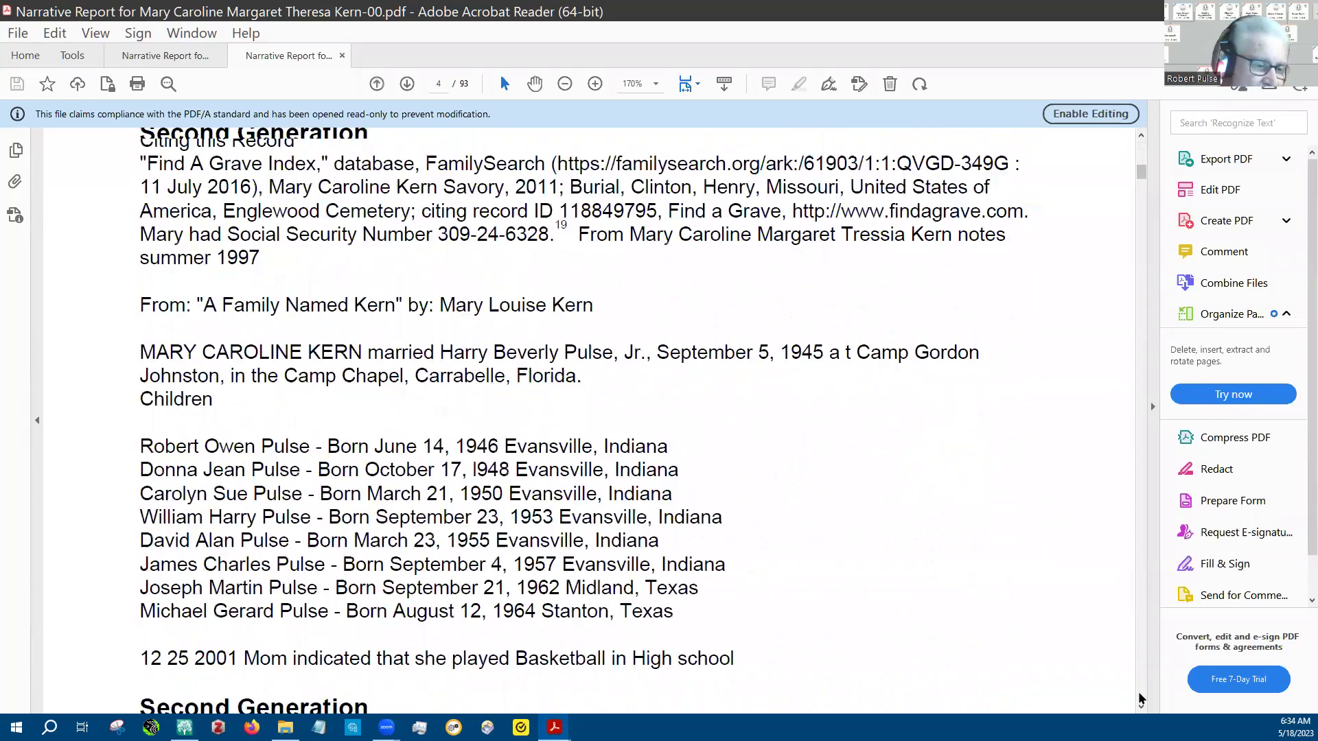
click(1137, 697)
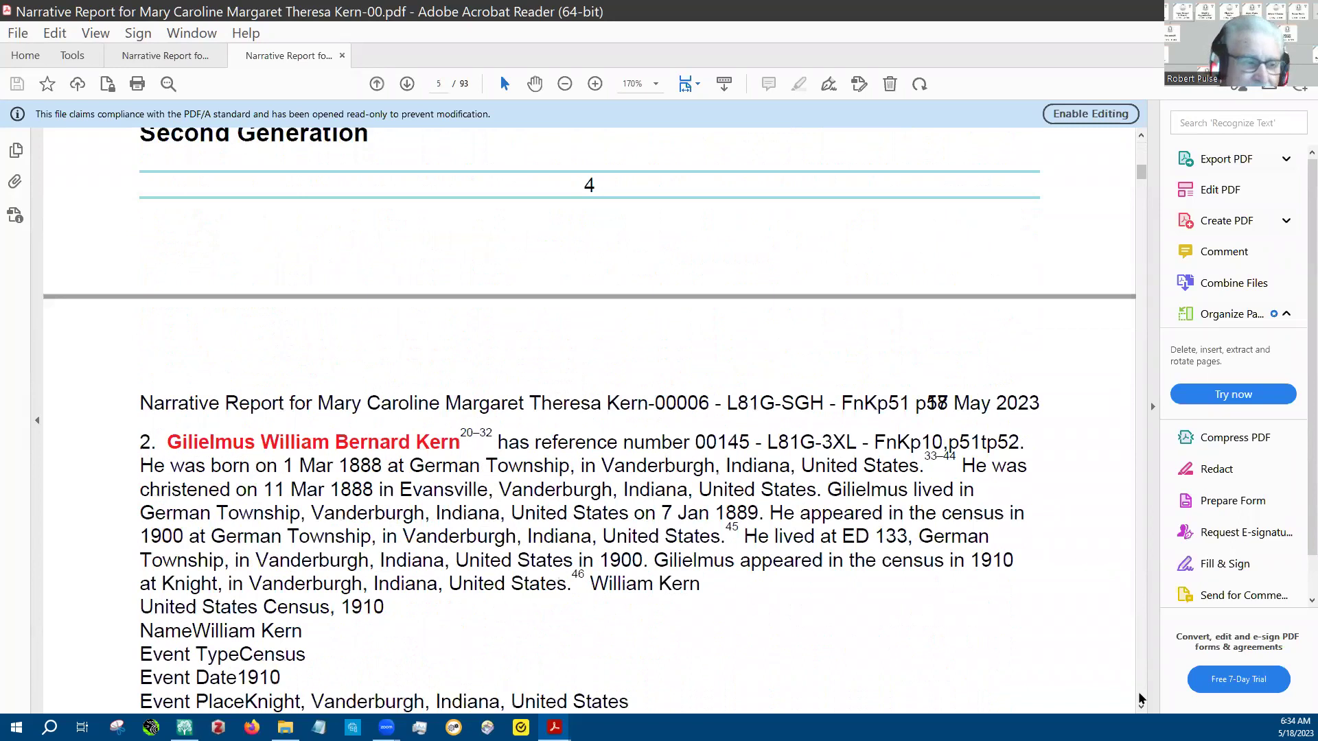
click(1138, 693)
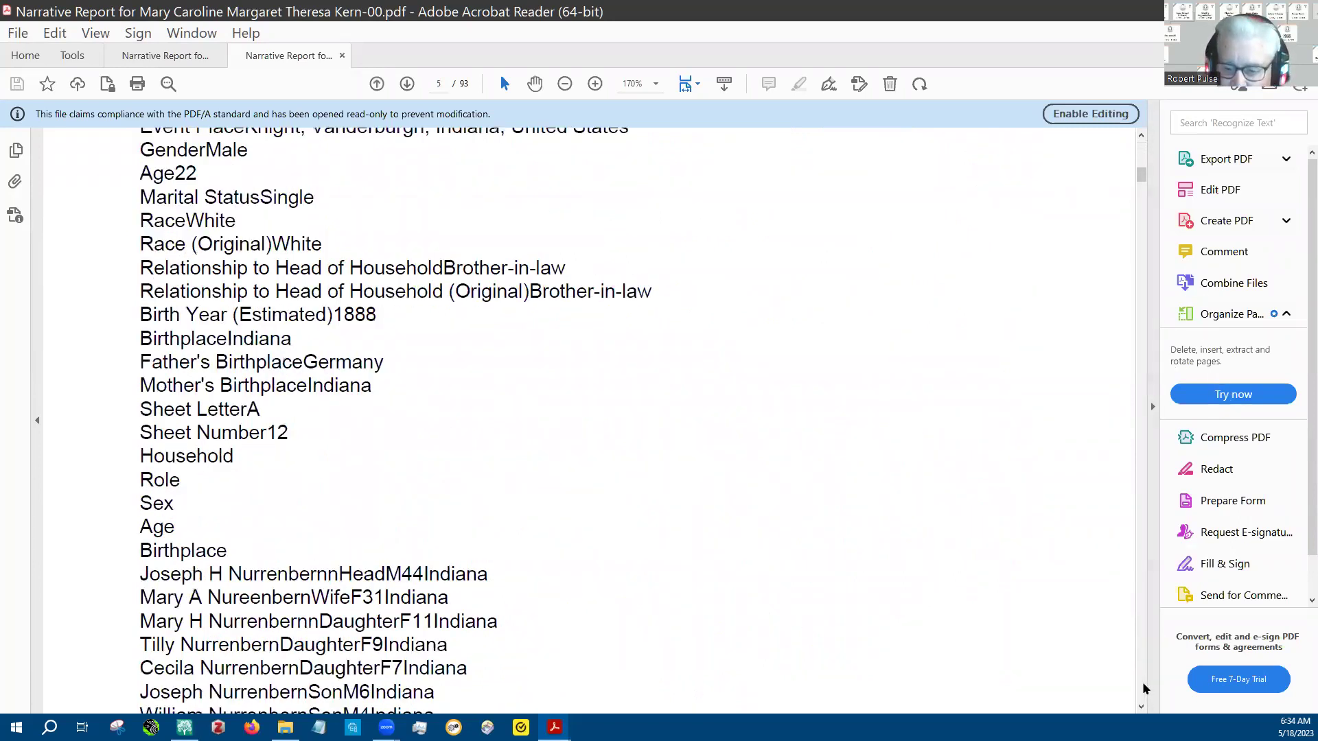
click(1137, 682)
click(1137, 682)
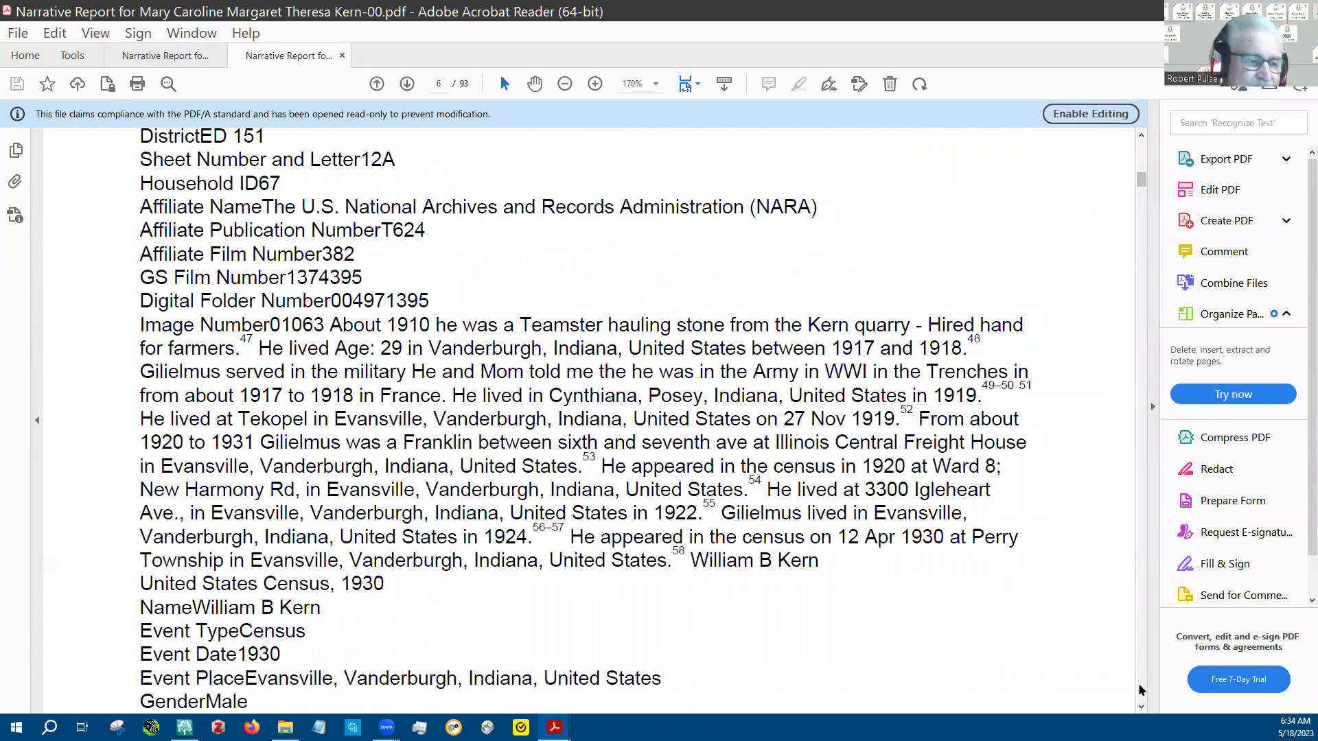
click(1138, 682)
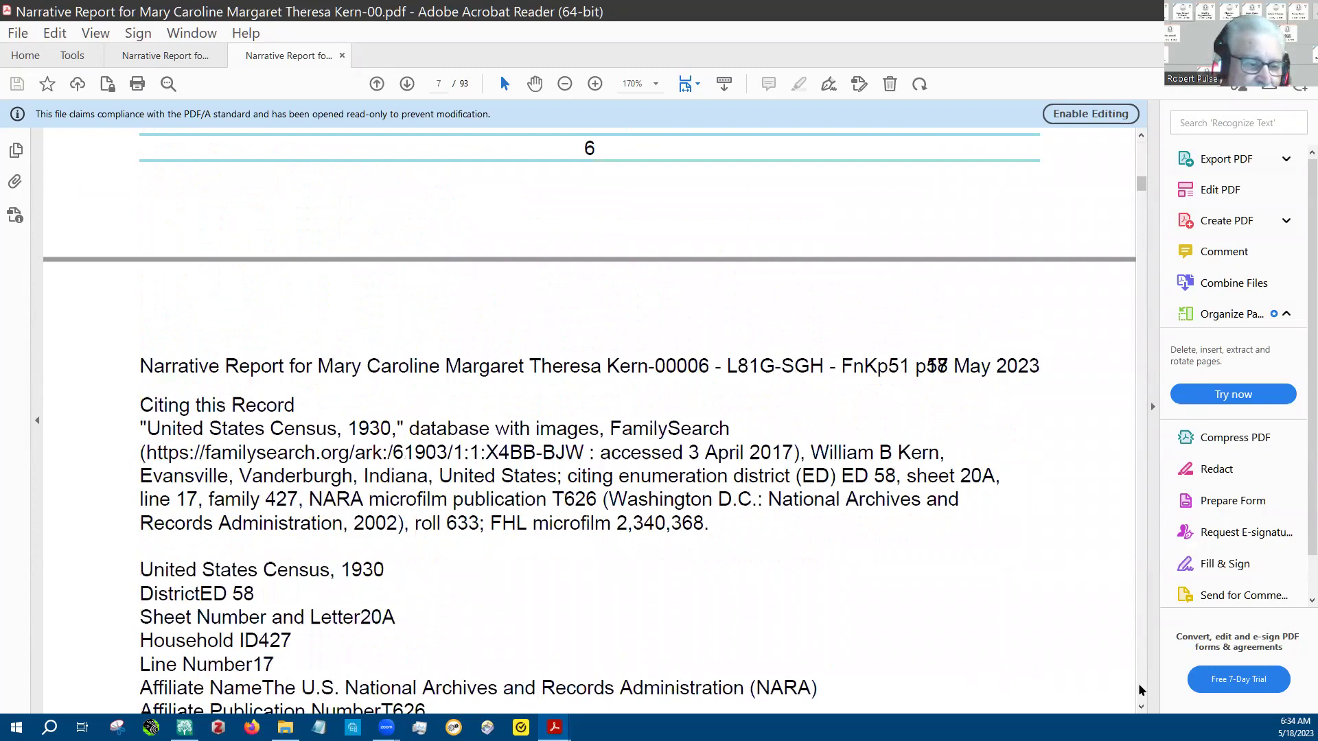
click(1138, 682)
click(1137, 683)
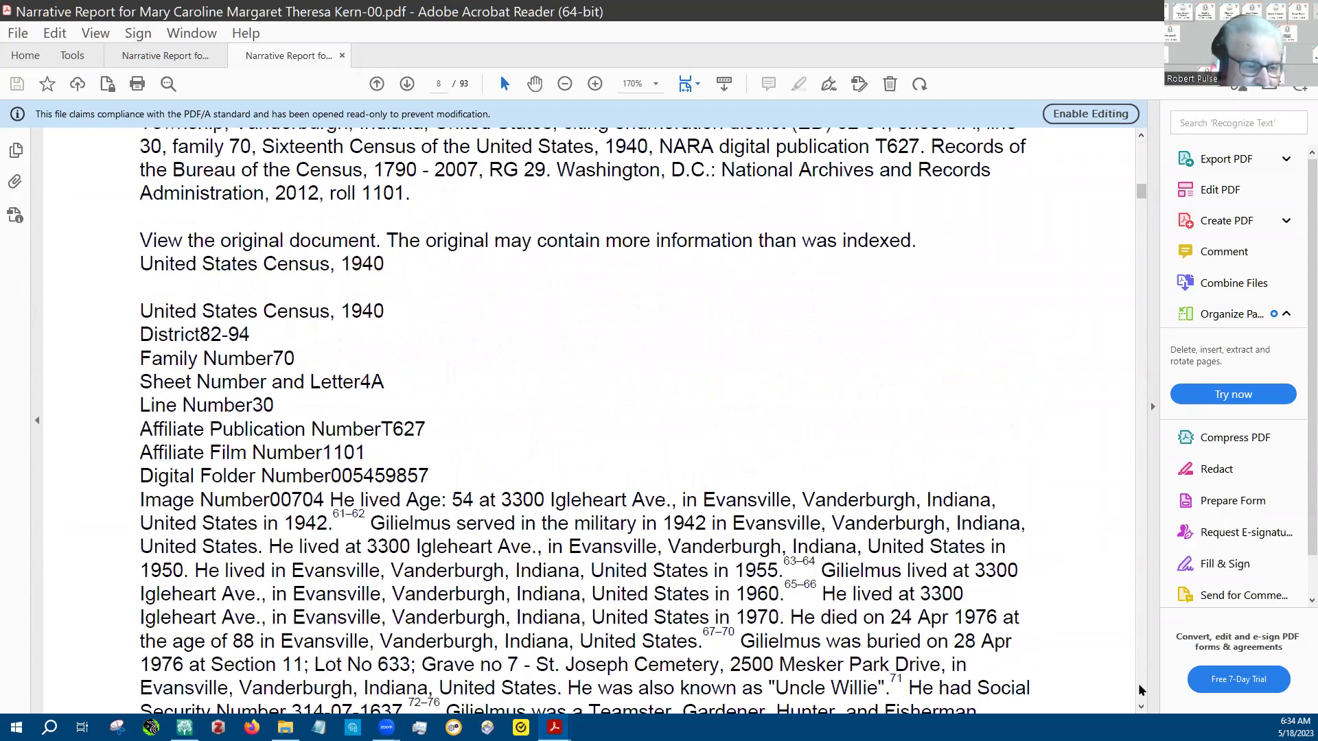
click(1138, 682)
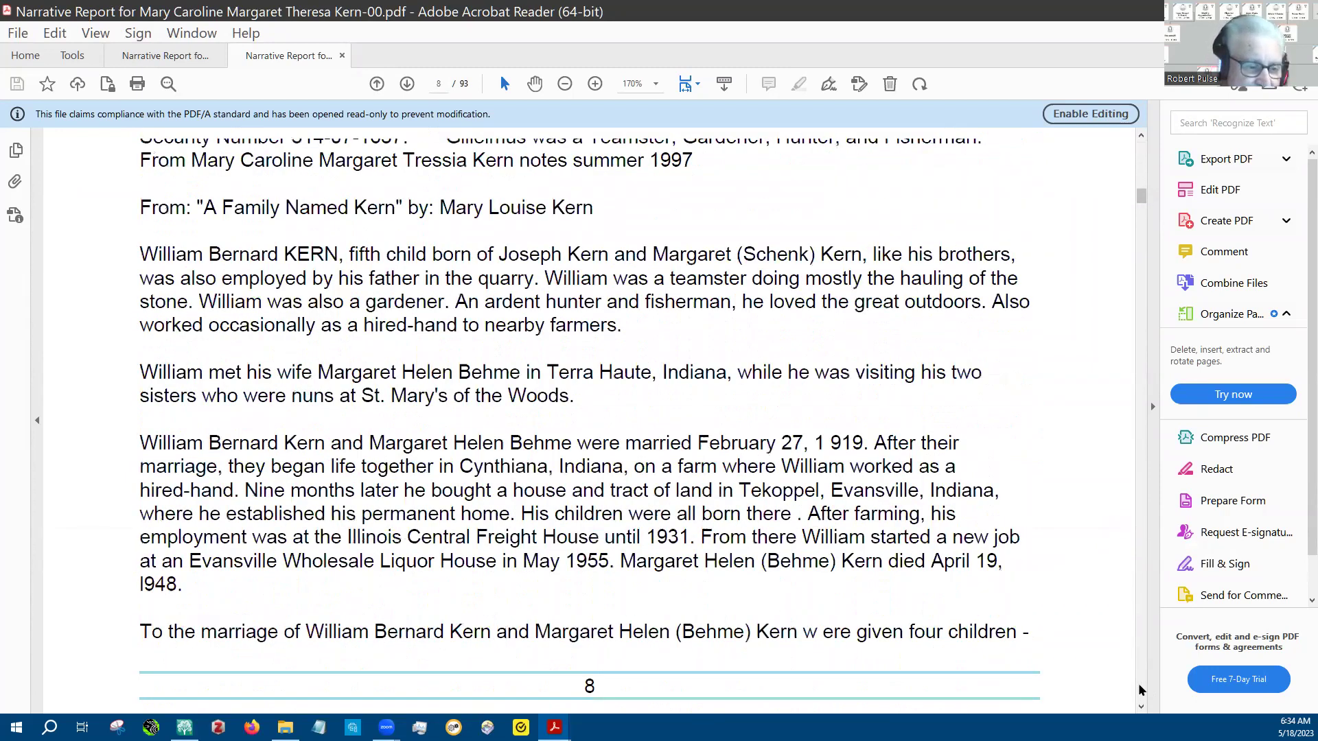
click(1138, 682)
click(1138, 682)
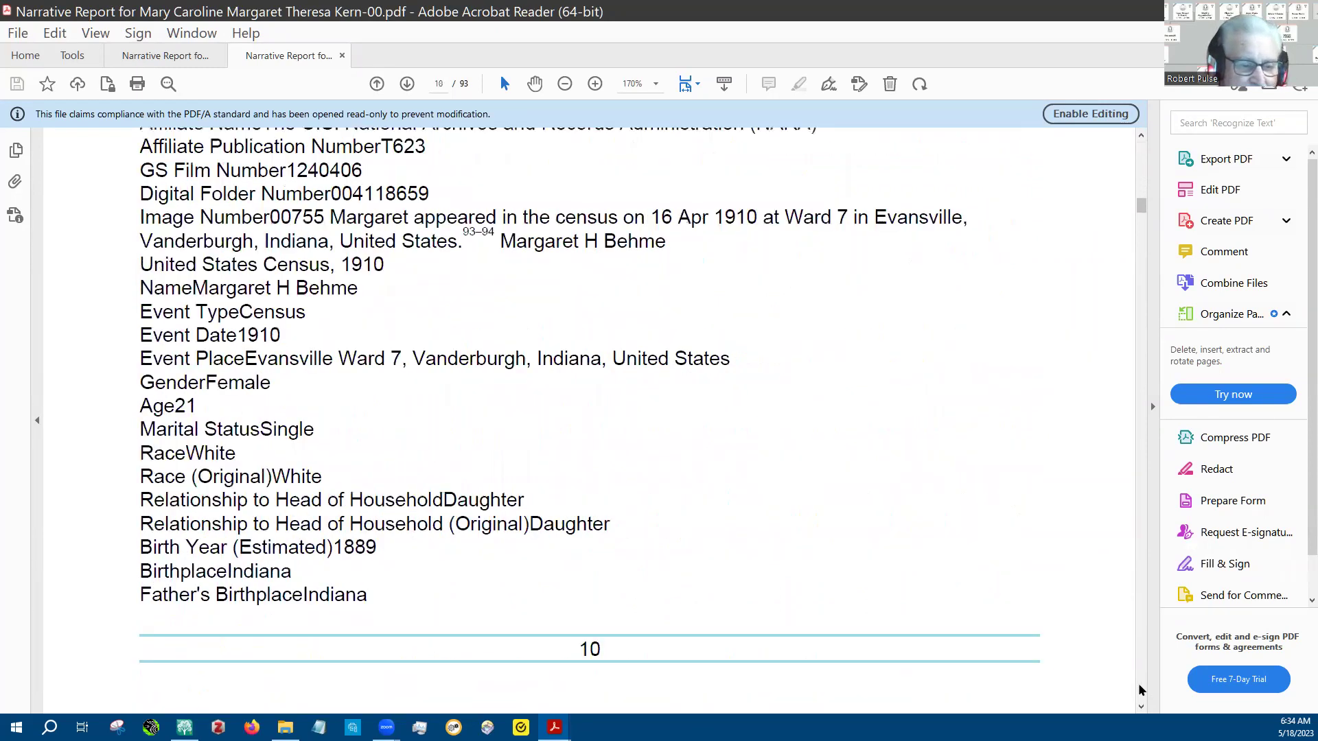
click(1138, 682)
click(1138, 682)
click(1137, 682)
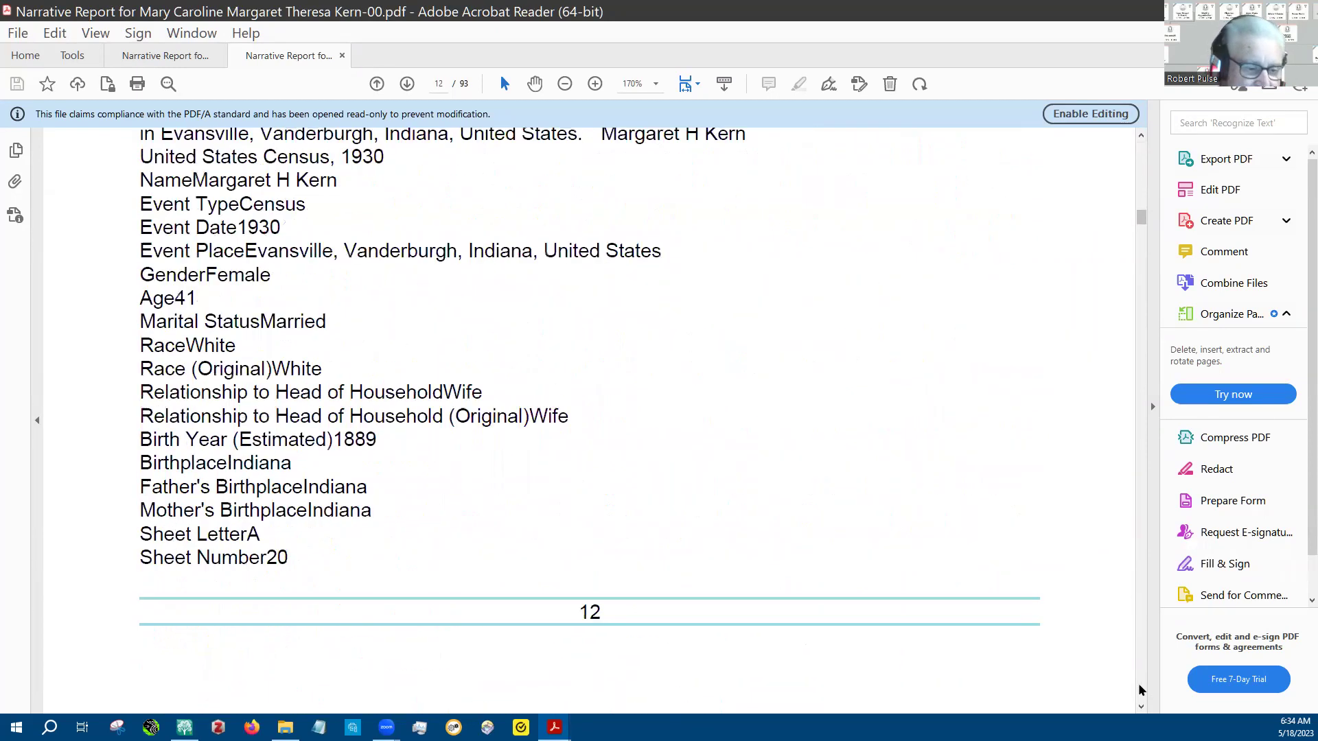
click(1138, 682)
click(1137, 682)
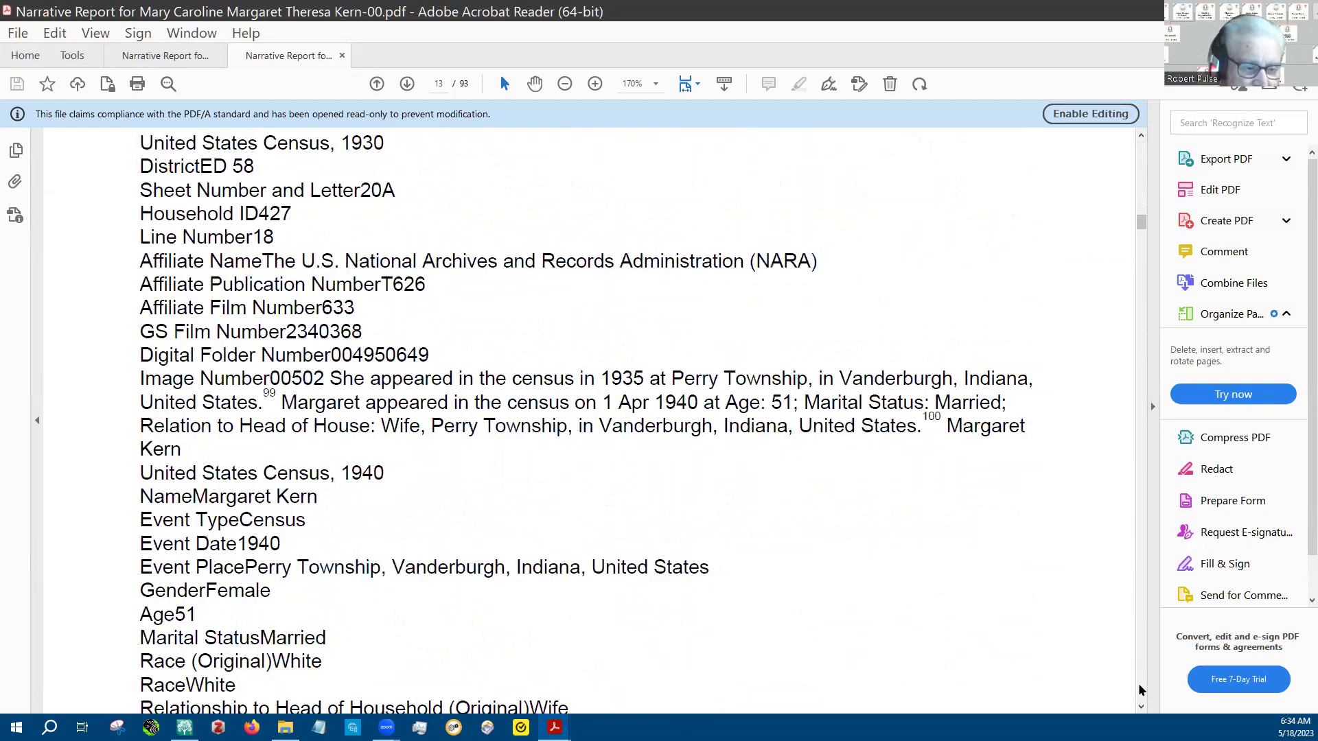
click(1138, 682)
click(1138, 682)
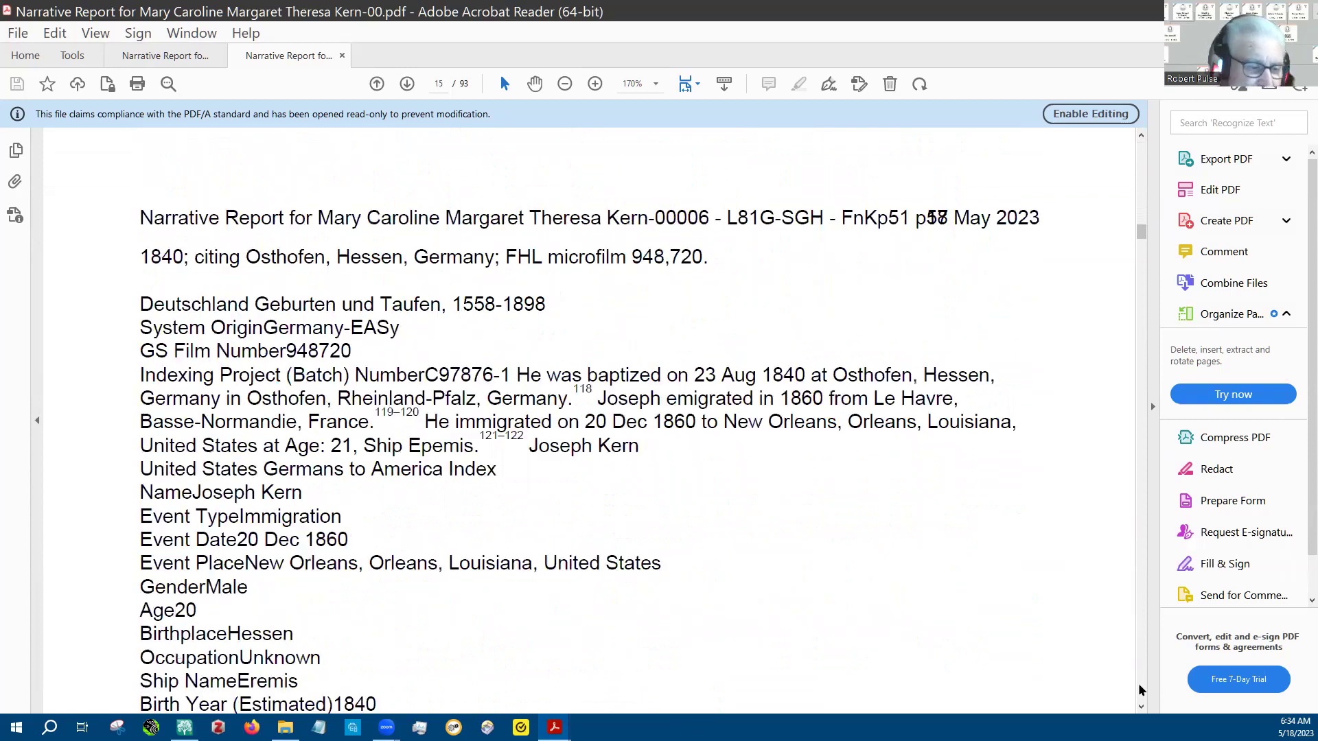
click(1137, 682)
click(1137, 682)
click(1138, 682)
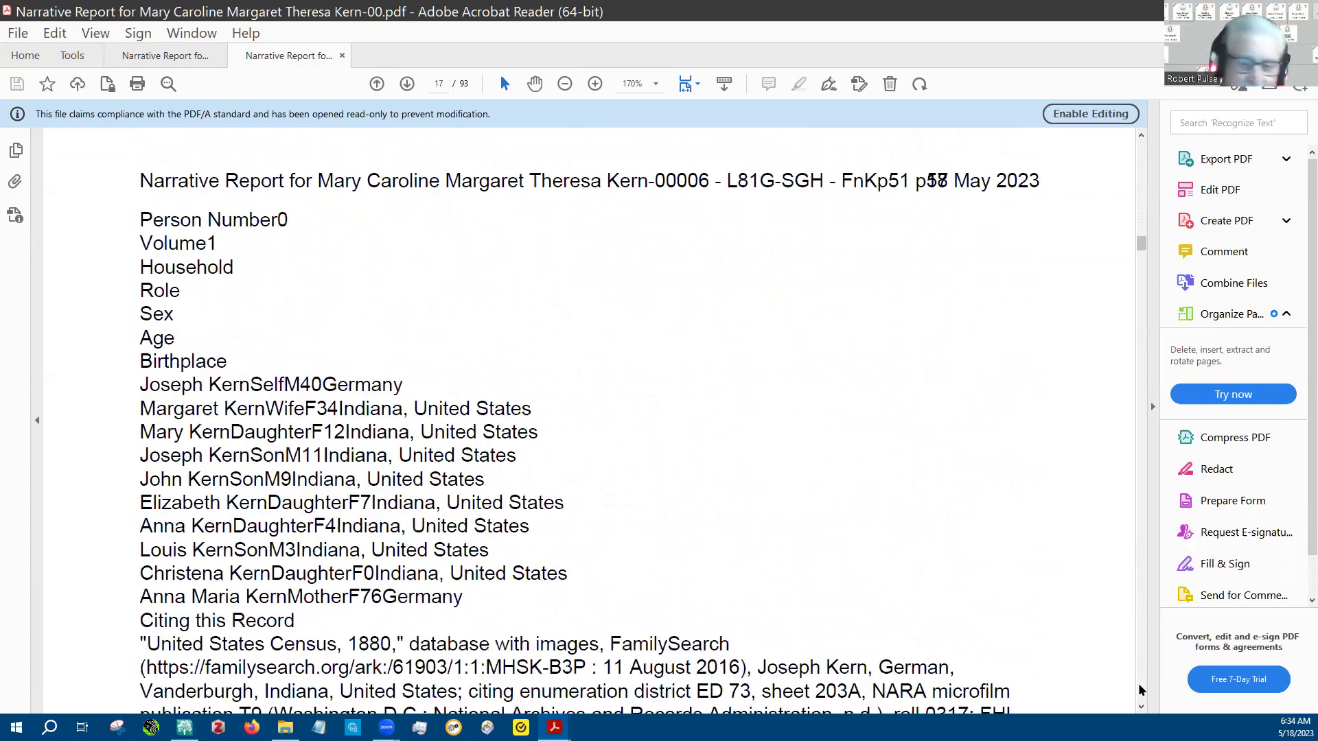
click(1138, 682)
click(1140, 682)
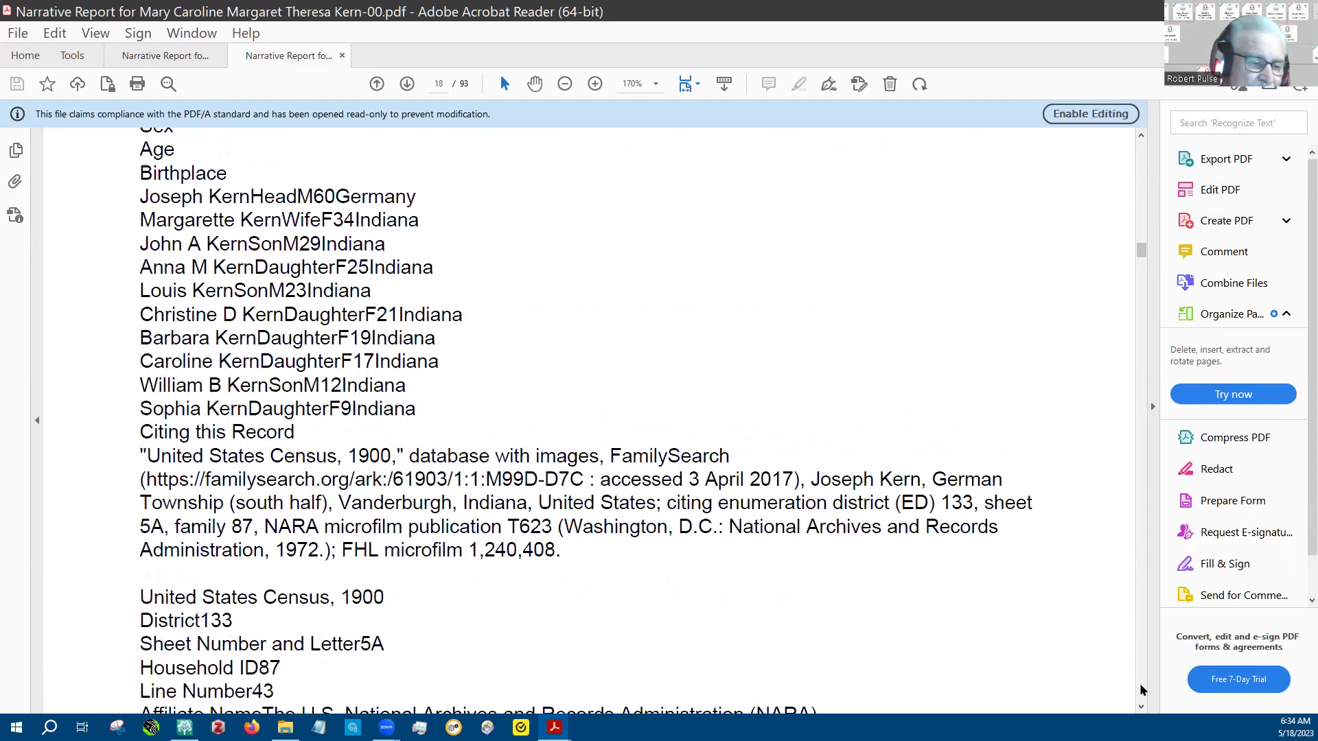
click(1139, 682)
click(1140, 682)
click(1139, 684)
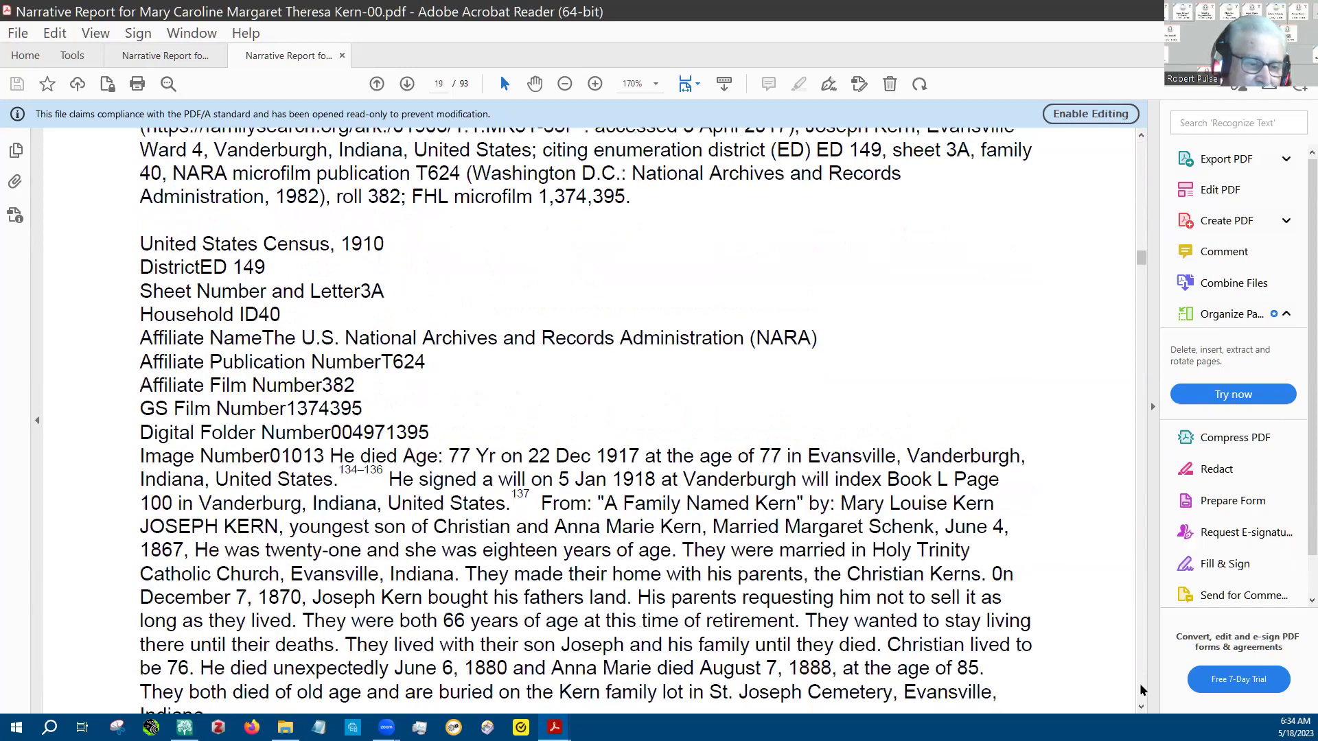
click(1139, 682)
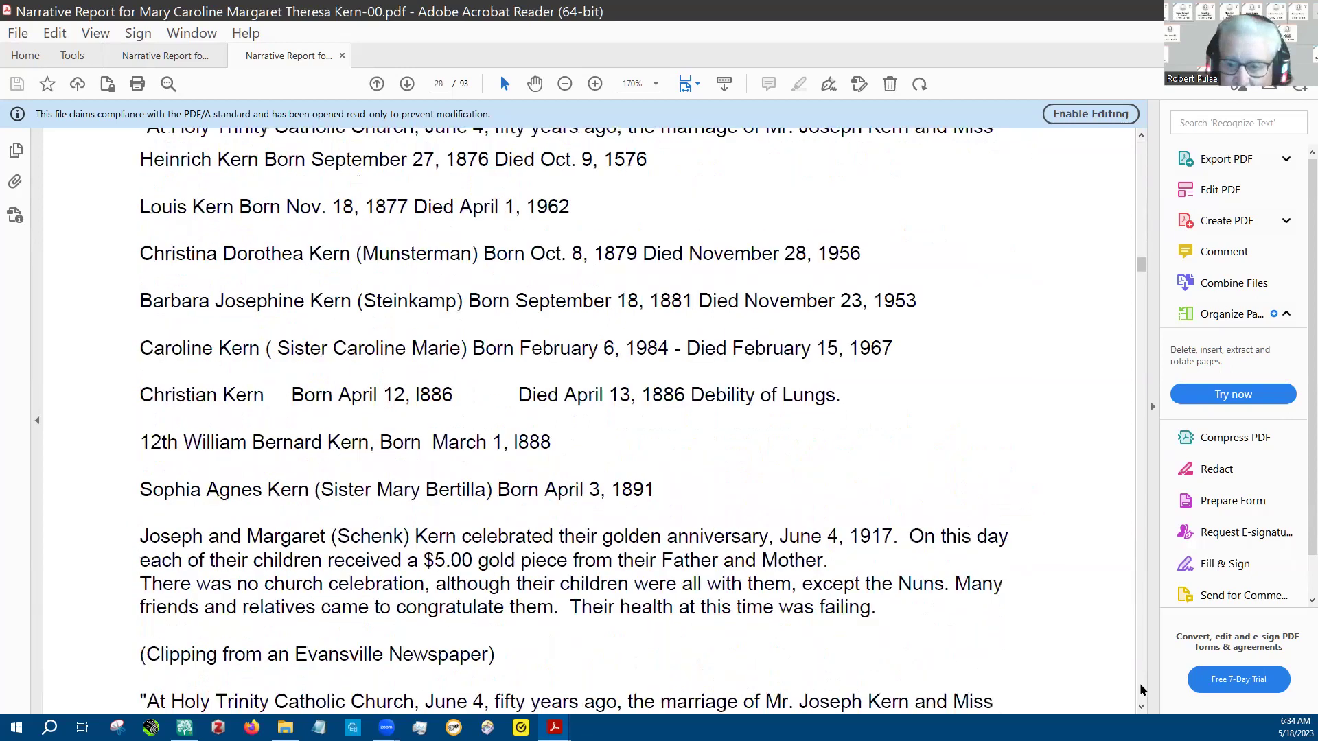
Step: Skim pages 20 to 51 of the PDF report, checking the family history notes for text repeated across the merged notes
click(1139, 686)
click(1139, 682)
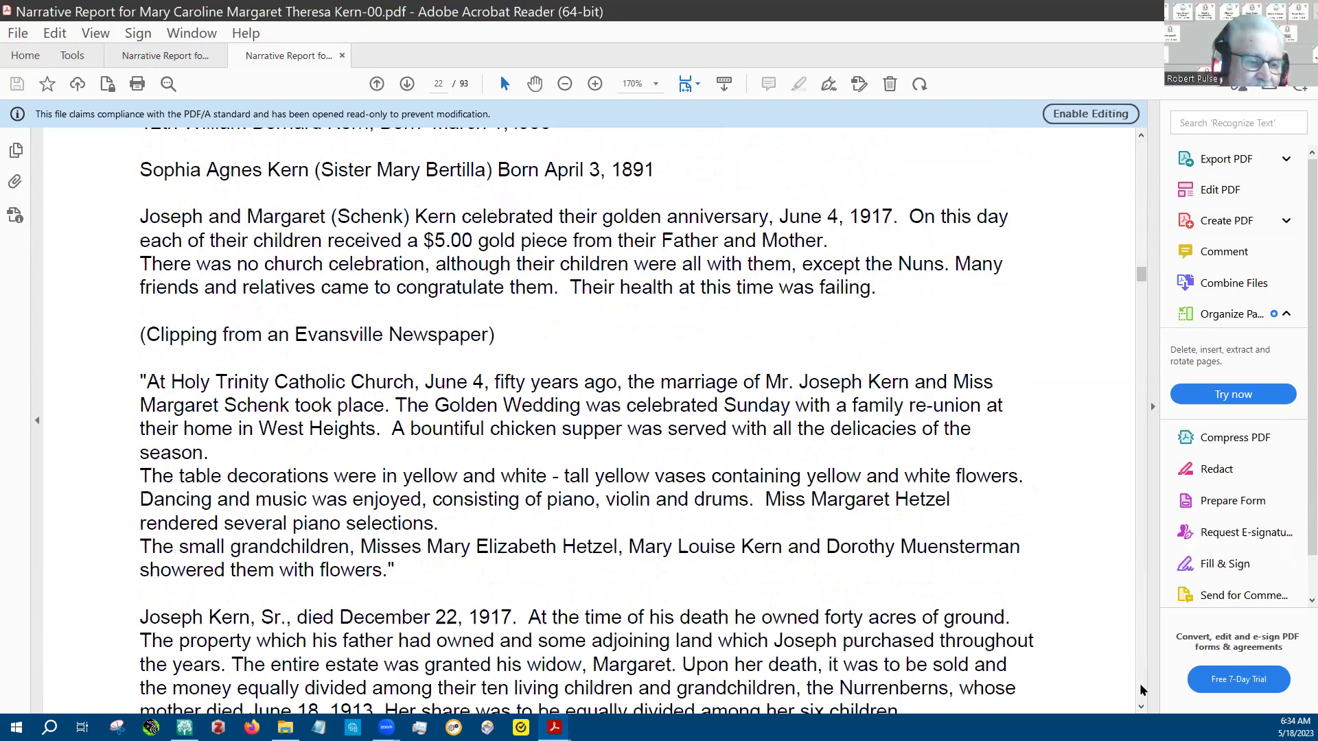
click(1140, 686)
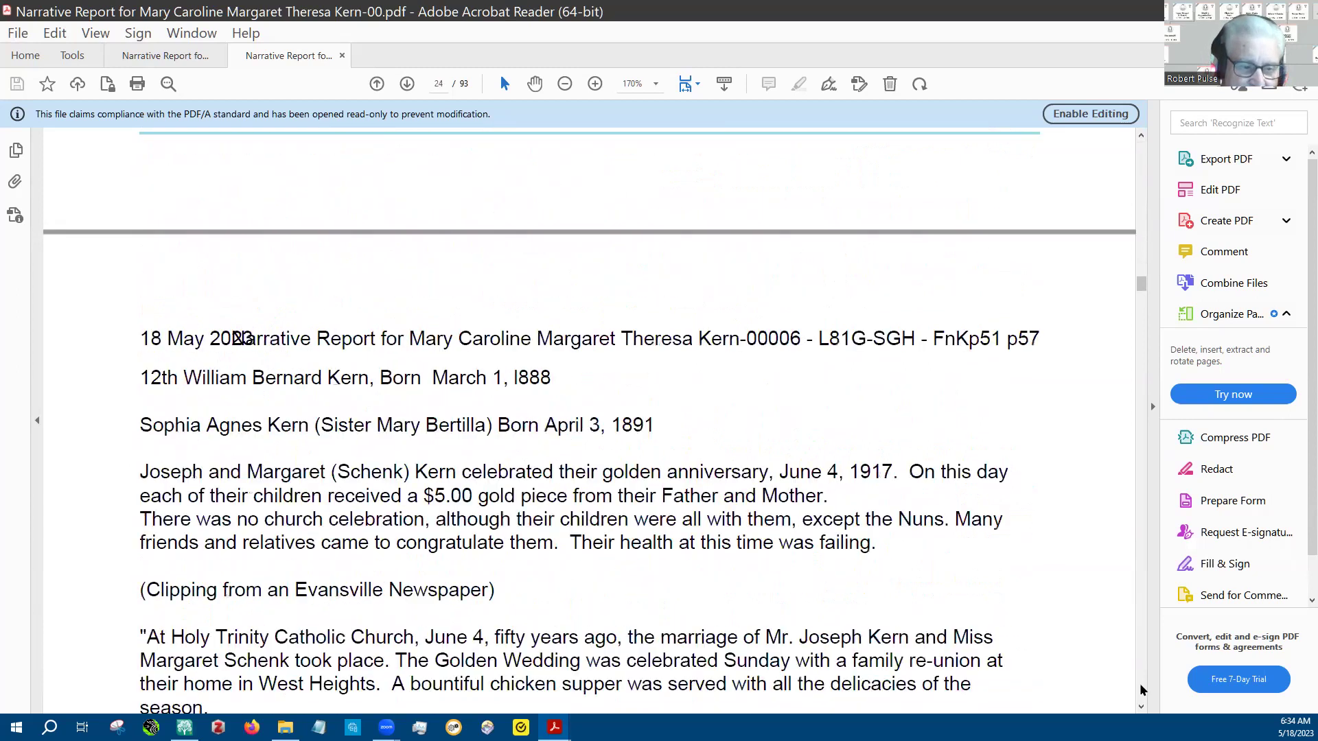
click(1139, 686)
click(1139, 682)
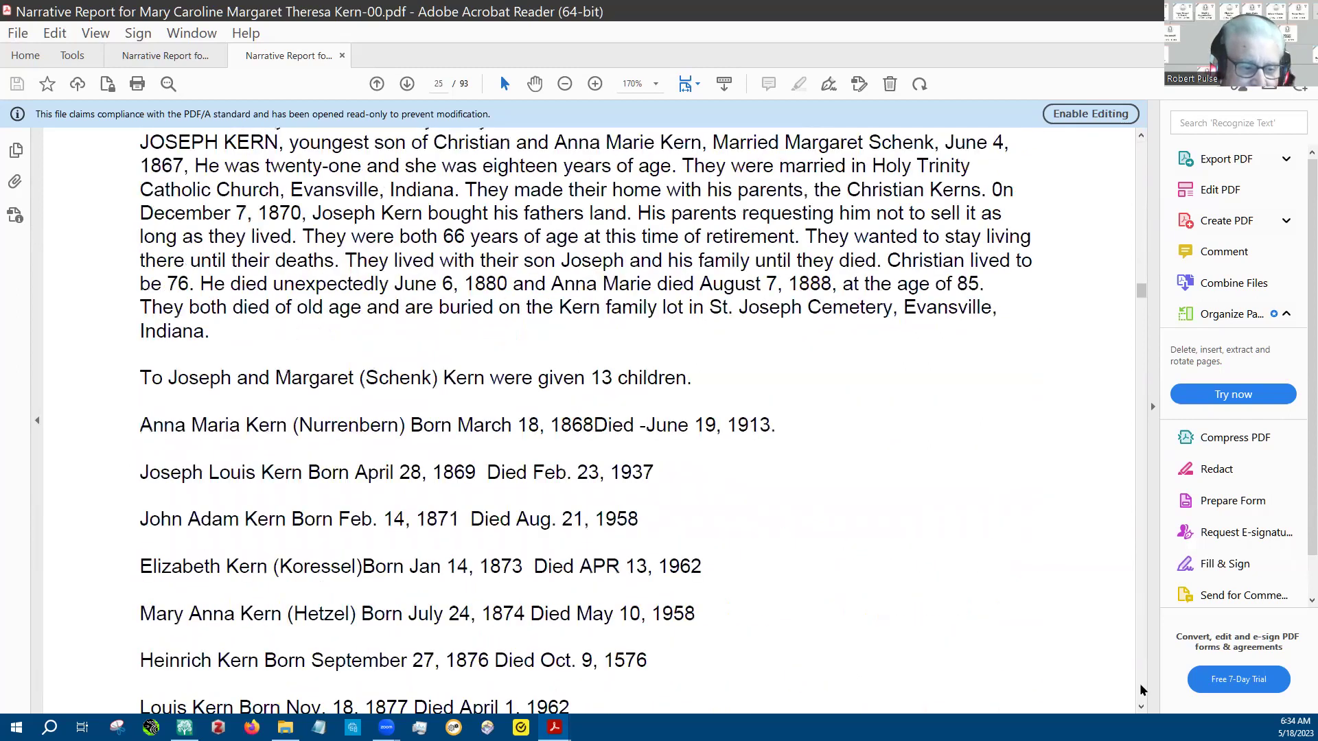
click(1139, 682)
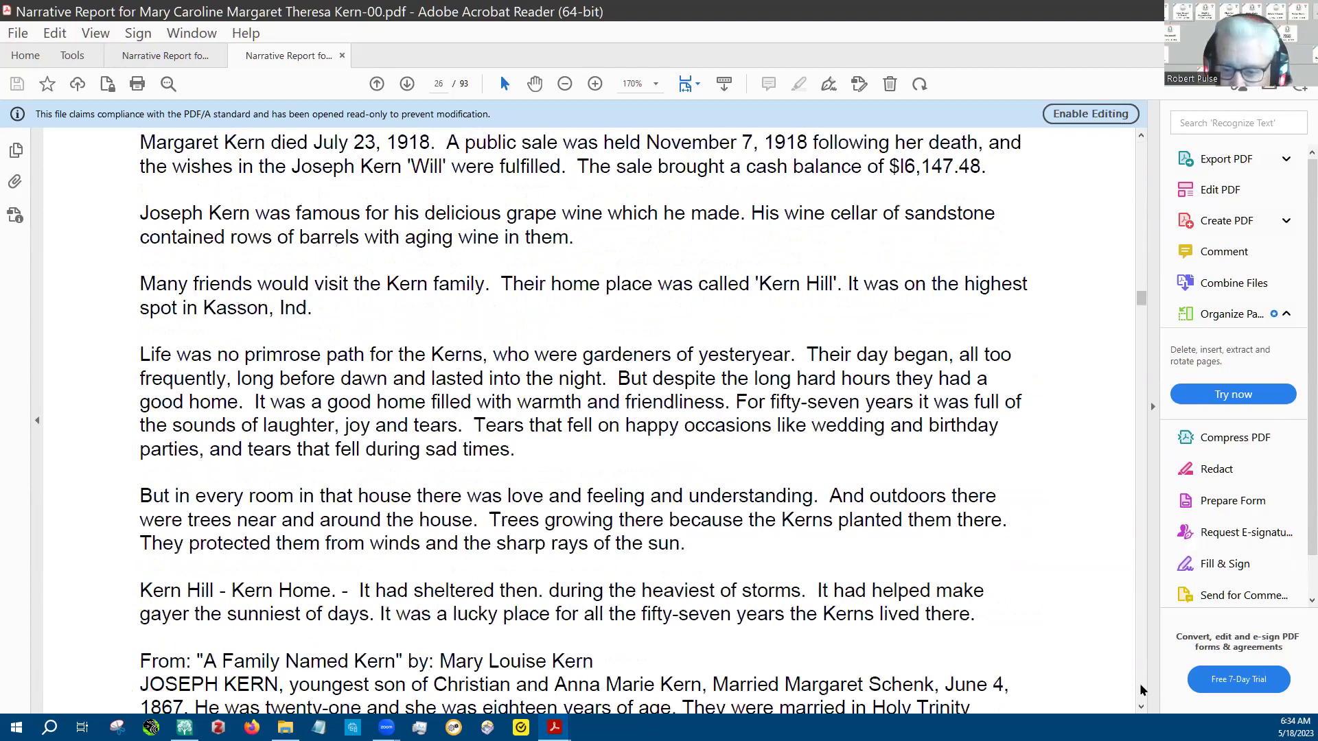
click(1139, 682)
click(1139, 682)
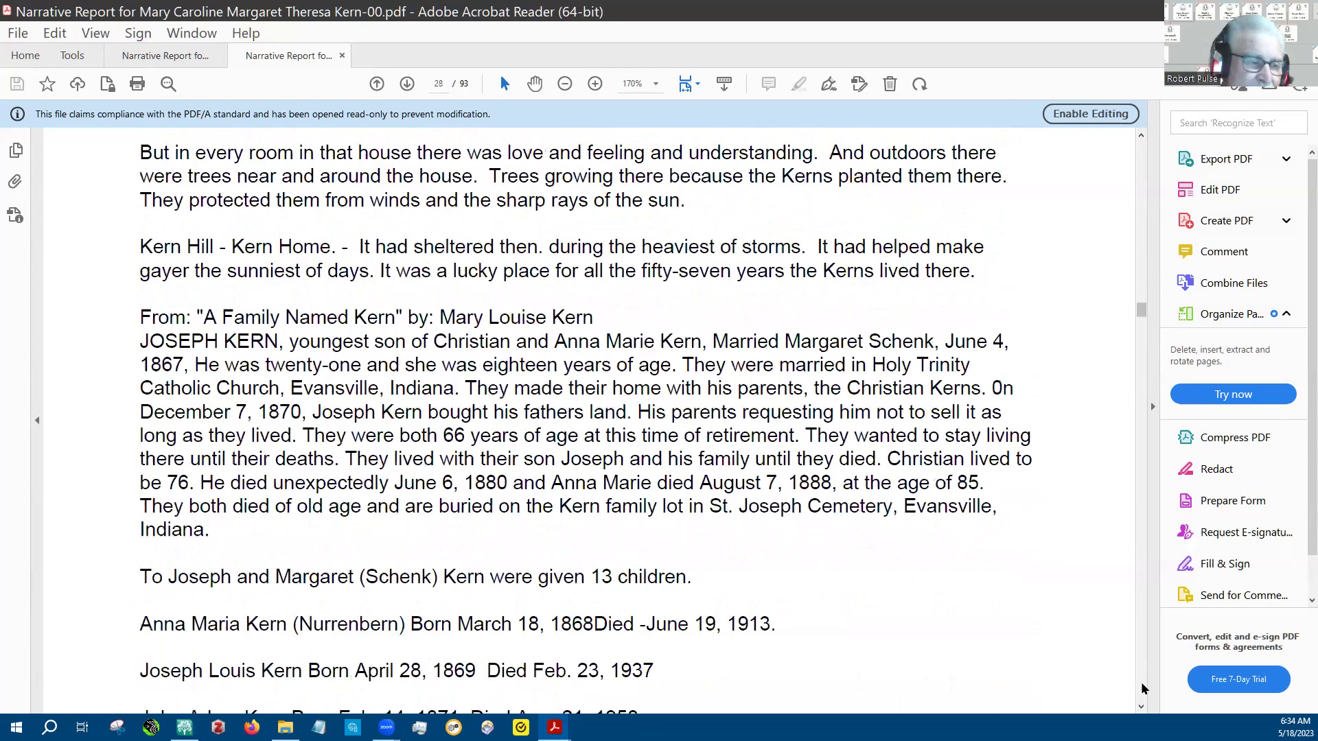
click(1141, 687)
click(1141, 687)
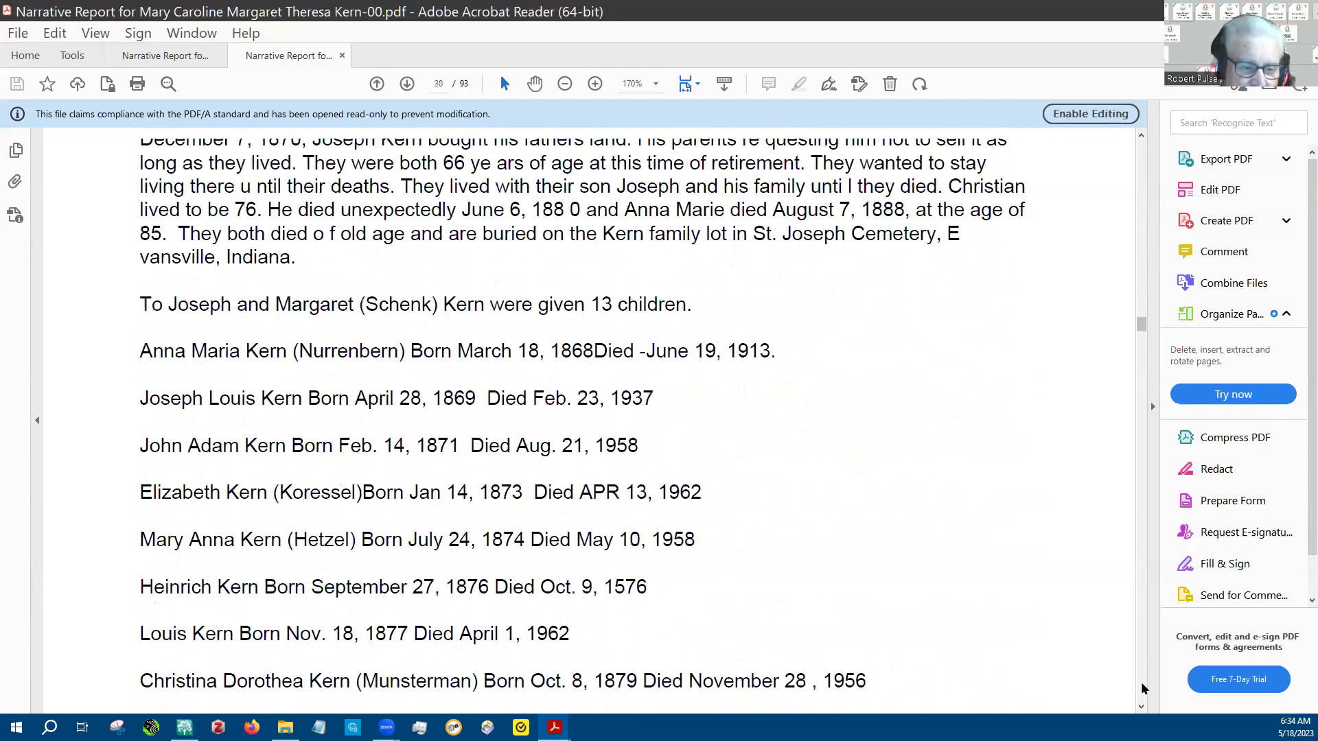
click(1140, 682)
click(1141, 682)
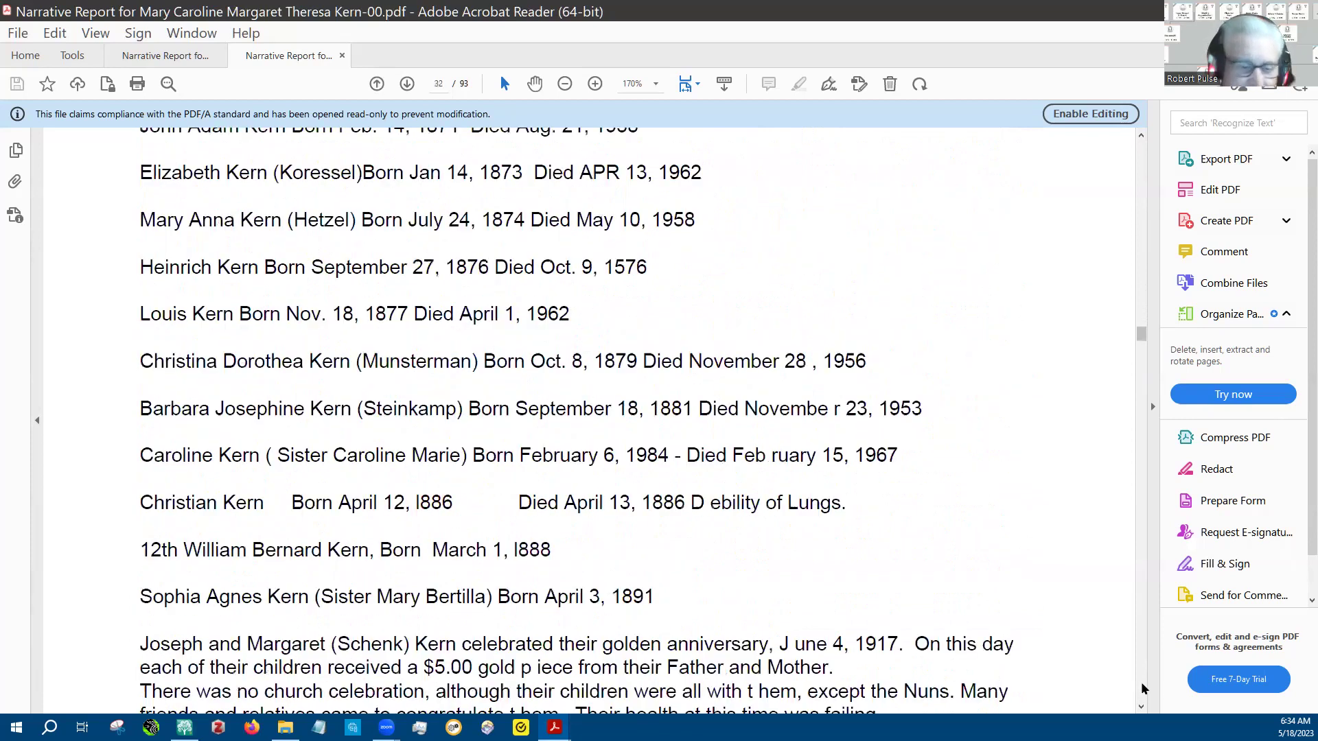
click(1140, 682)
click(1140, 681)
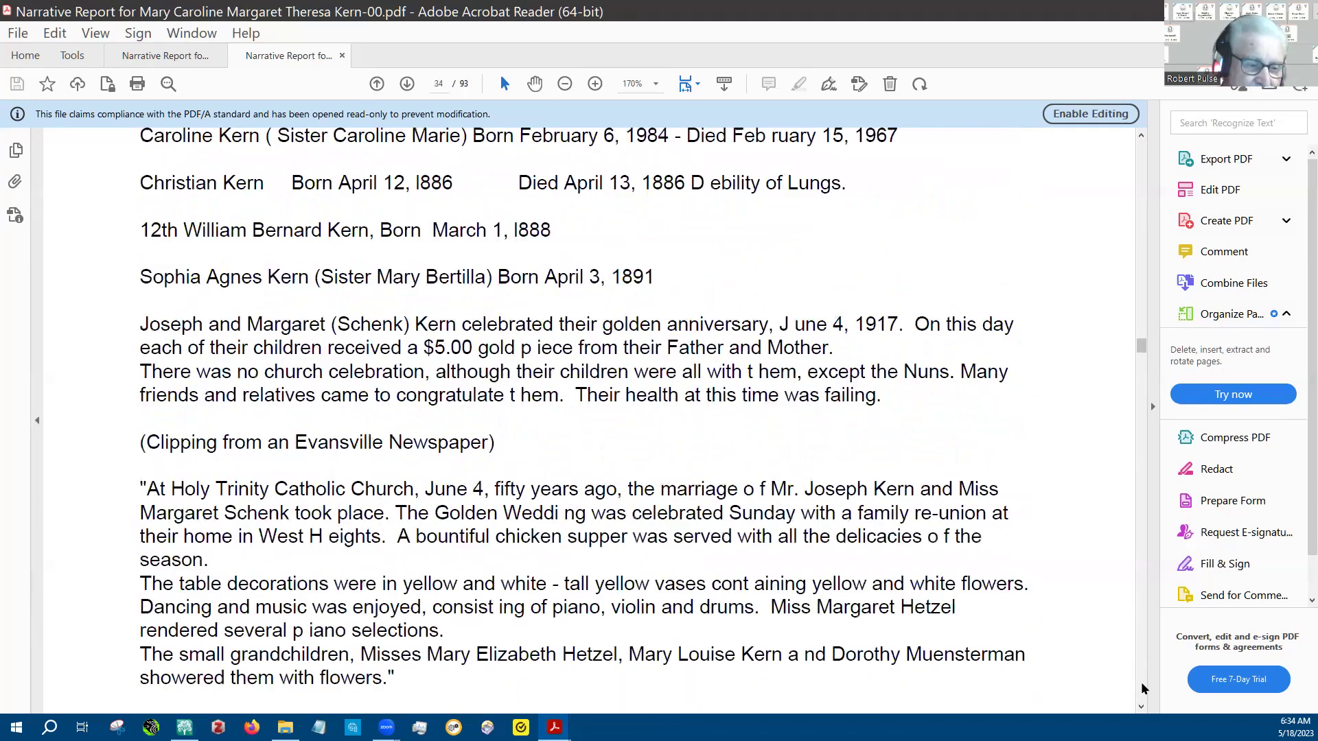
click(1140, 681)
click(1141, 681)
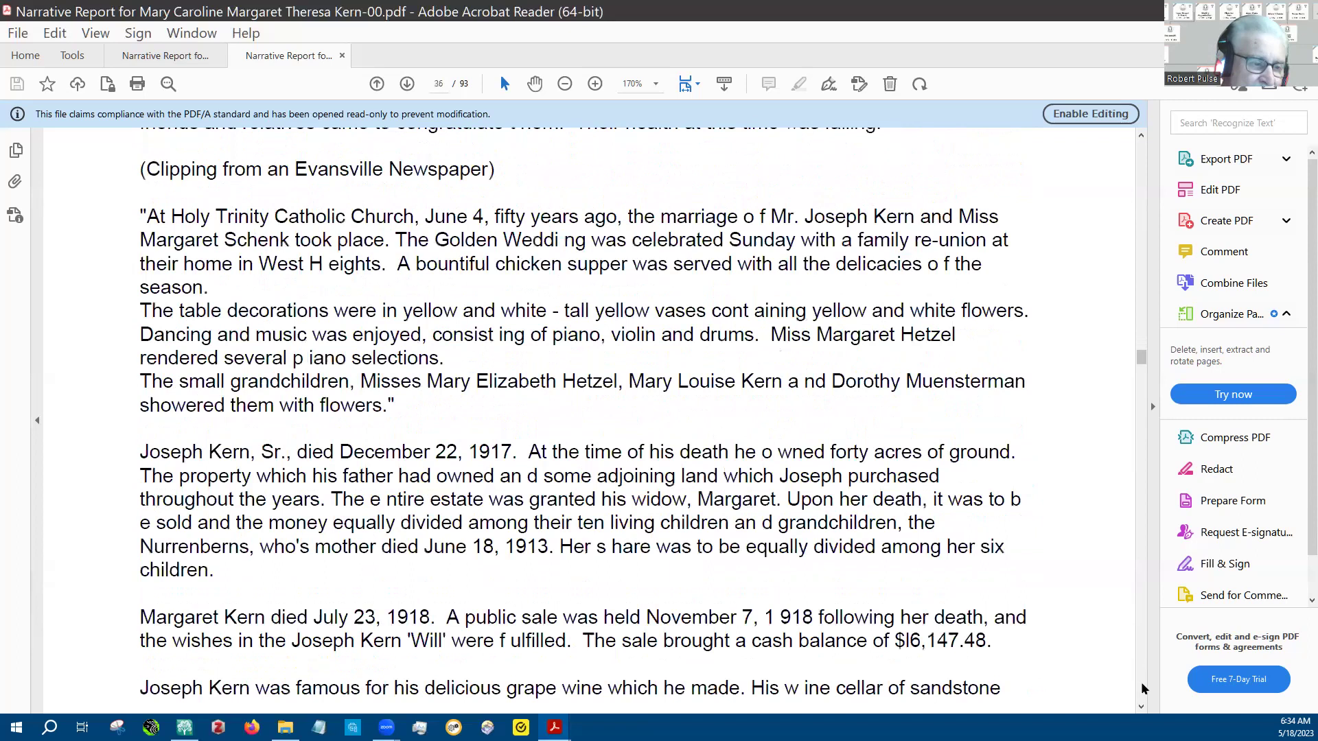
click(1140, 687)
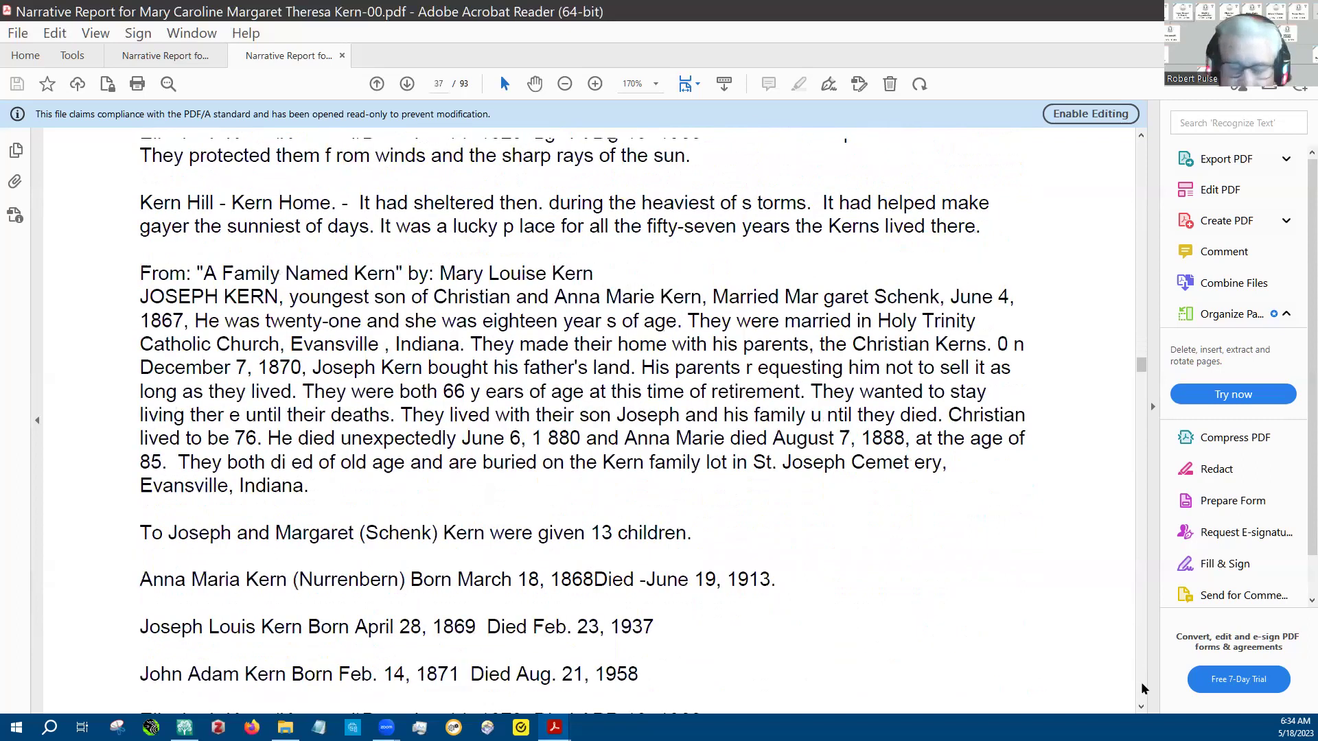
click(1141, 684)
click(1141, 682)
click(1141, 683)
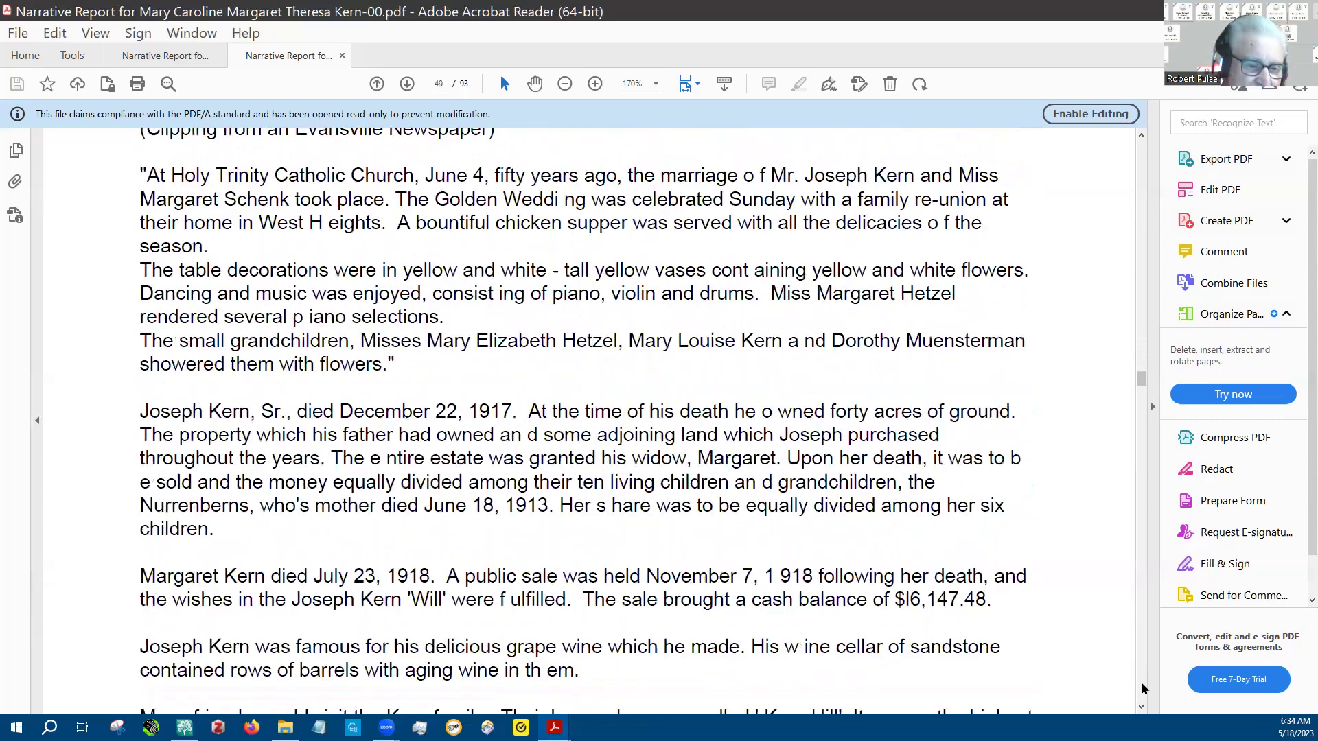
click(1140, 682)
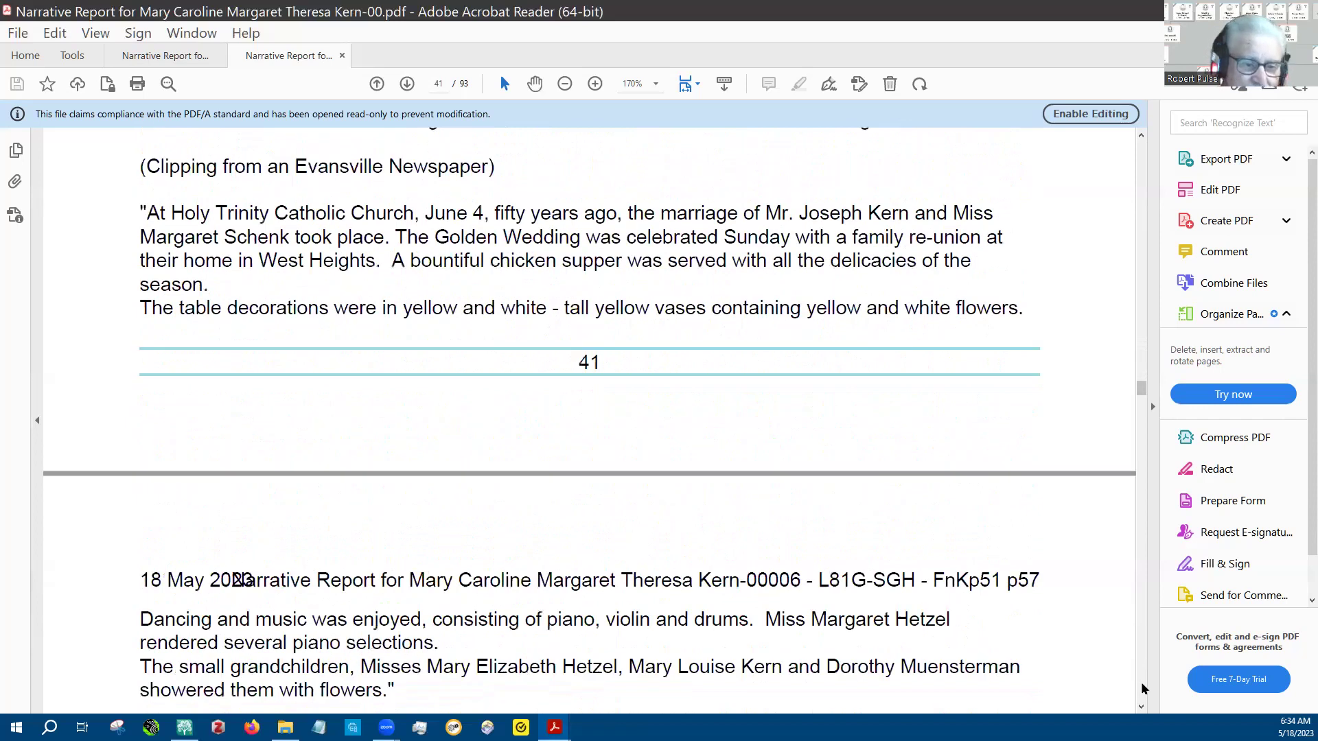
click(1140, 682)
click(1140, 682)
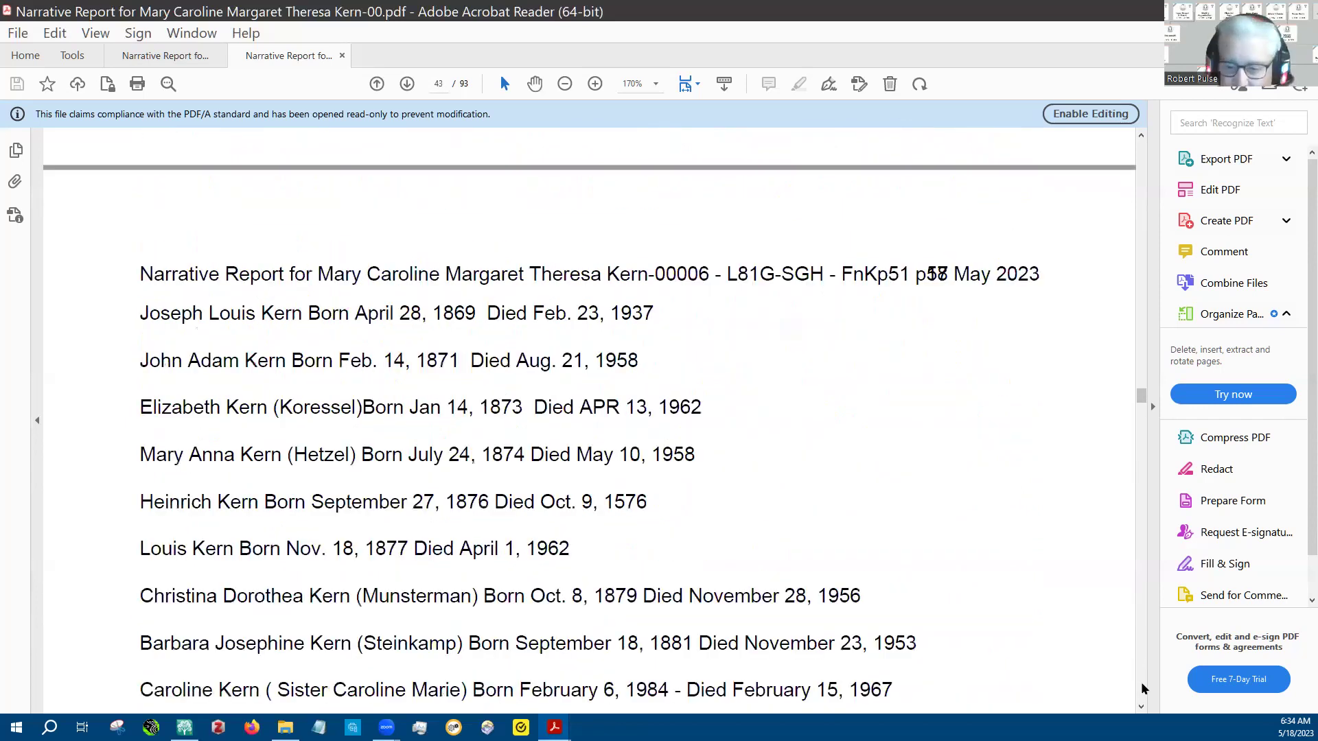
click(1141, 682)
click(1141, 681)
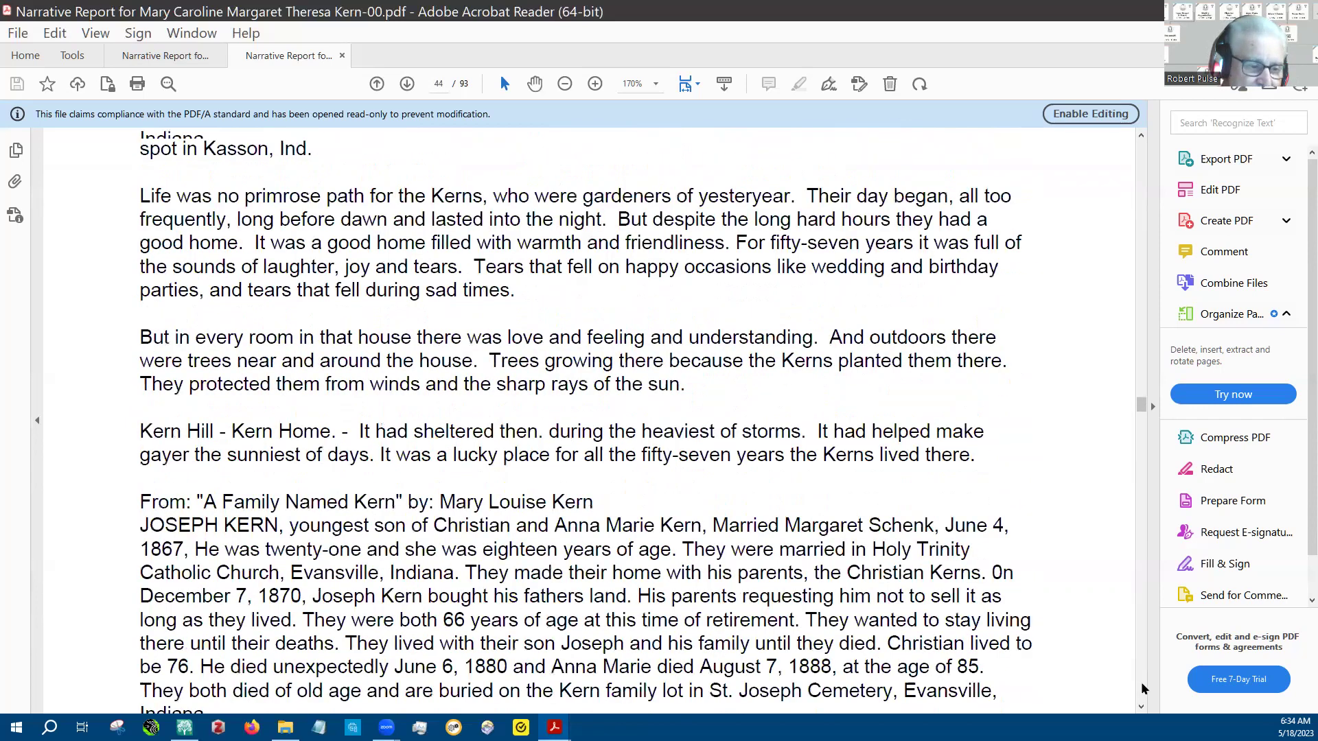
click(1140, 681)
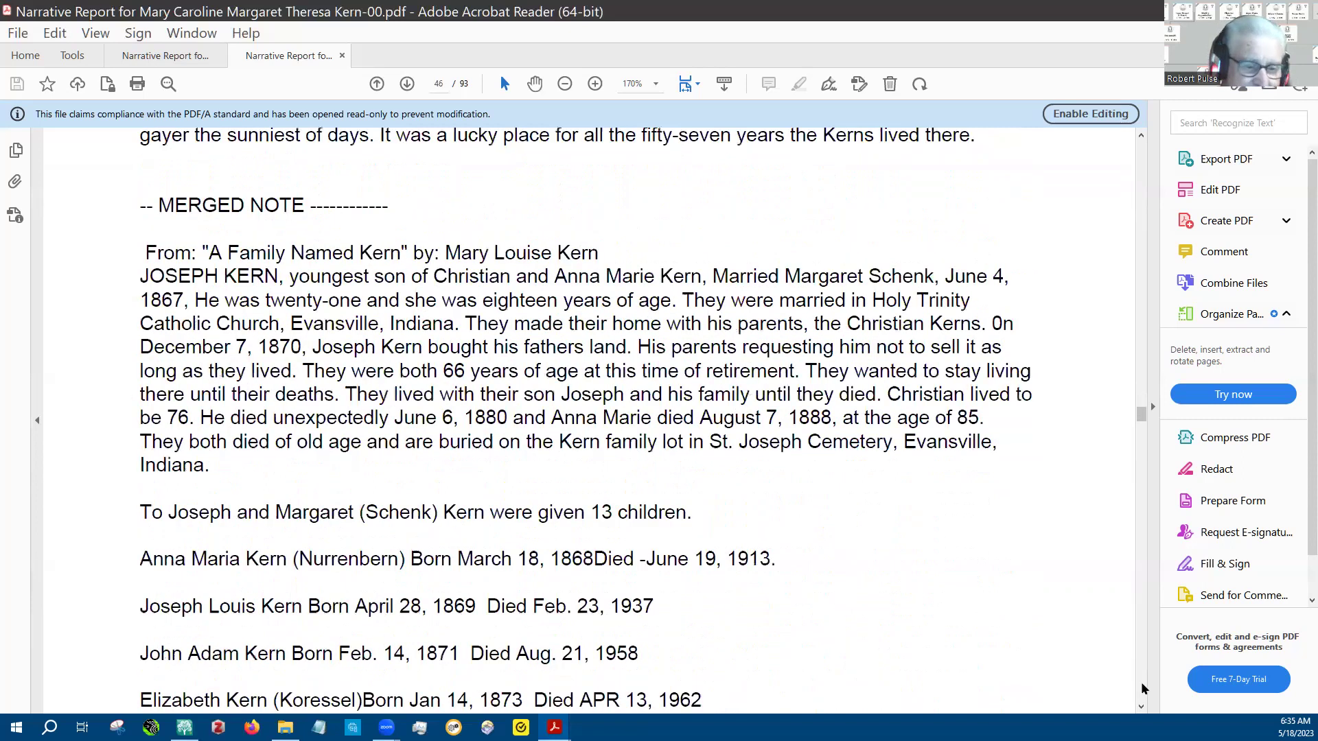
click(1140, 681)
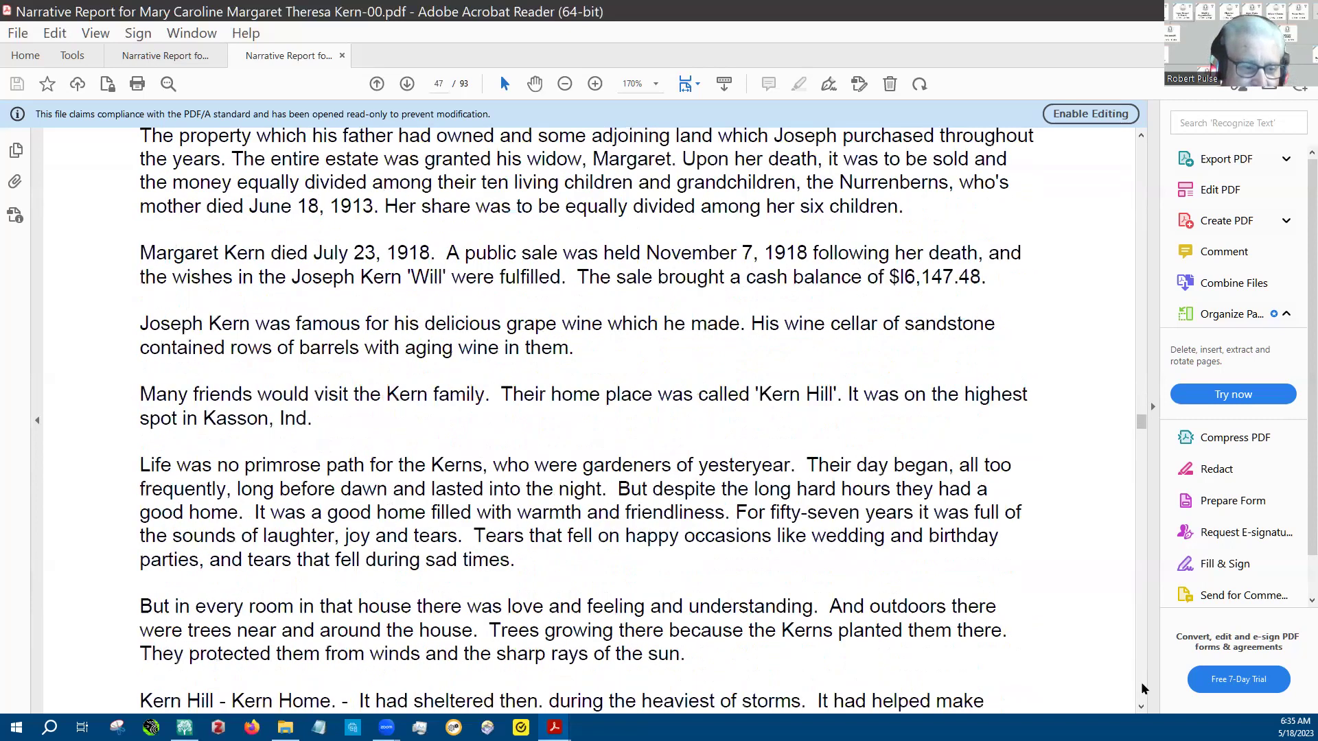
click(1141, 681)
click(1141, 681)
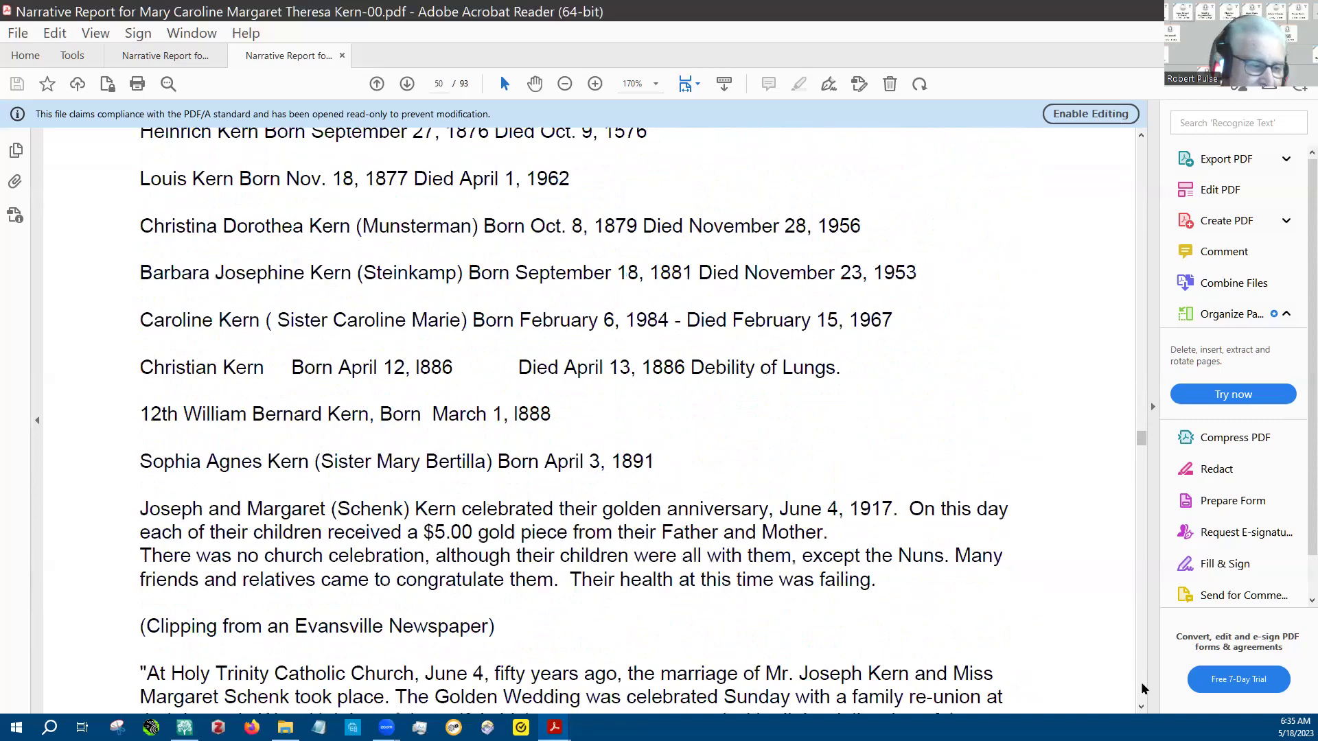
click(1140, 682)
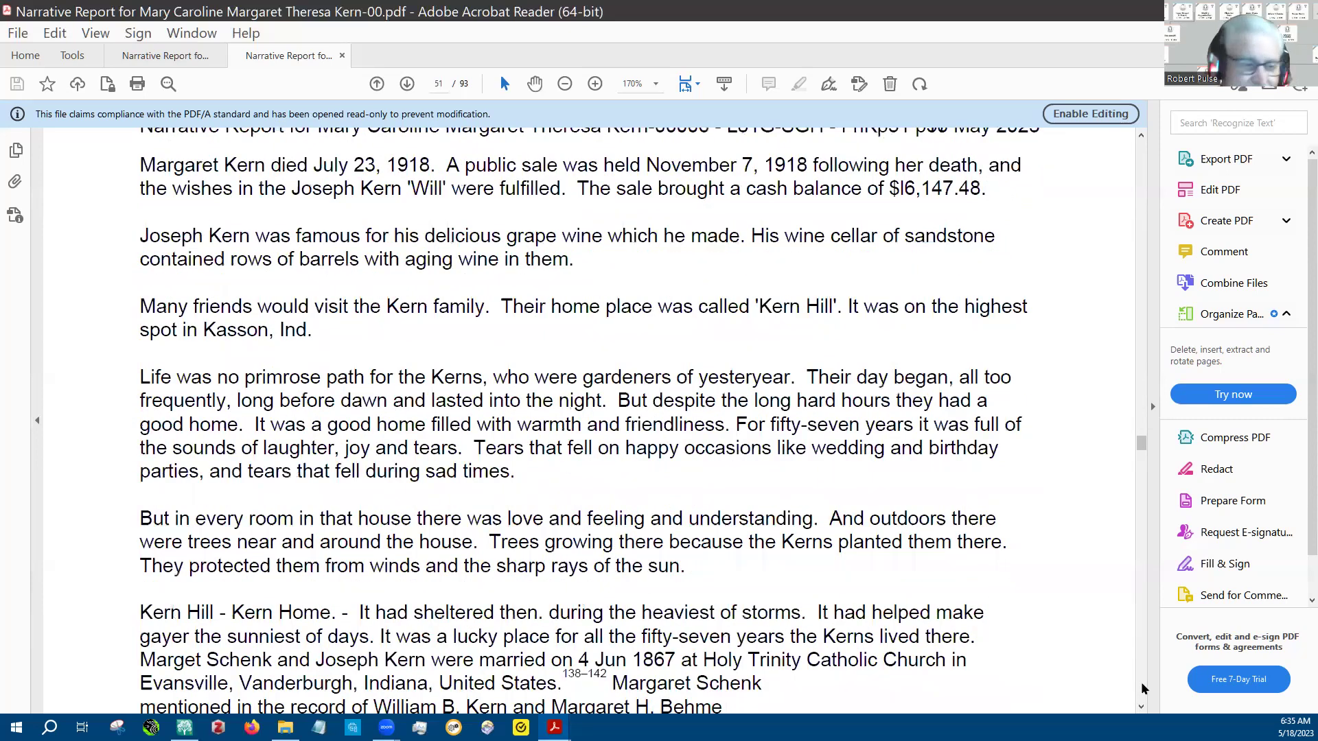
Step: Look through pages 51 to 60, examining the marriage, census and death record details of the ancestors before the Fourth Generation
click(1140, 681)
click(1141, 681)
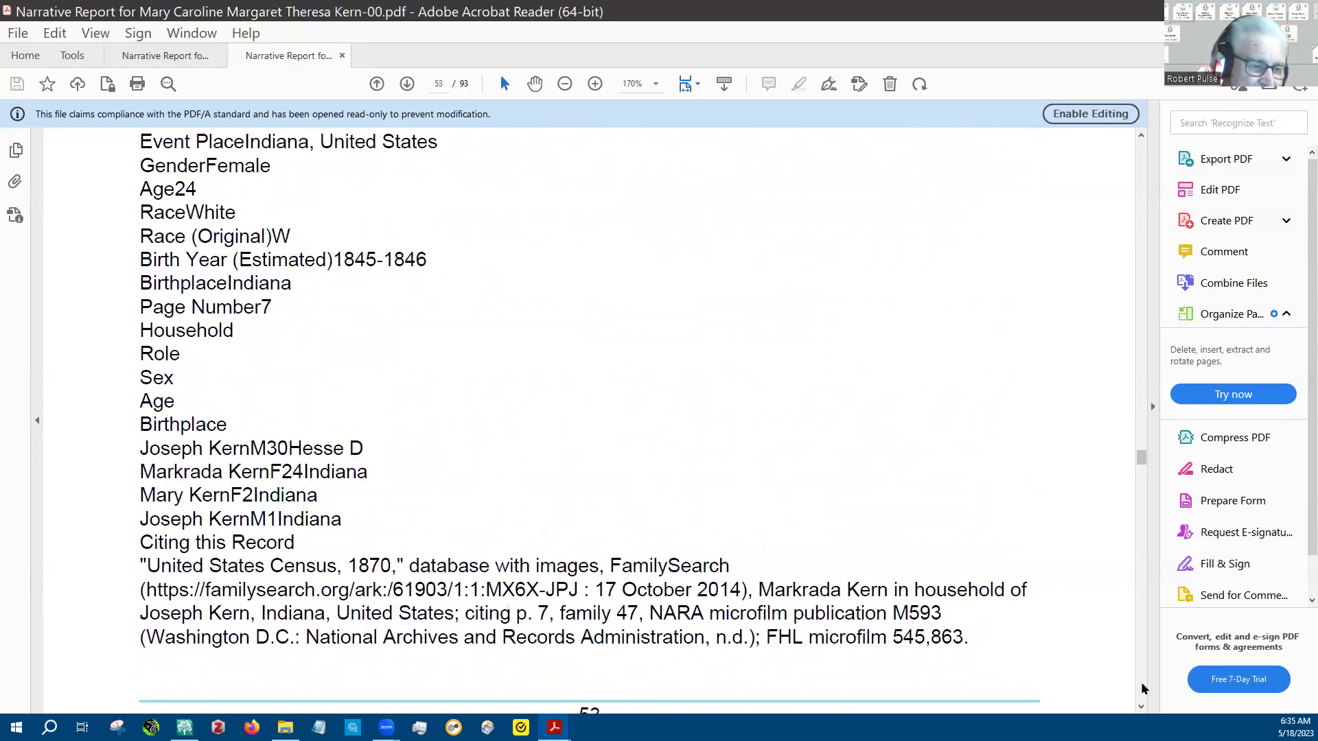
click(1140, 681)
click(1141, 681)
click(1141, 682)
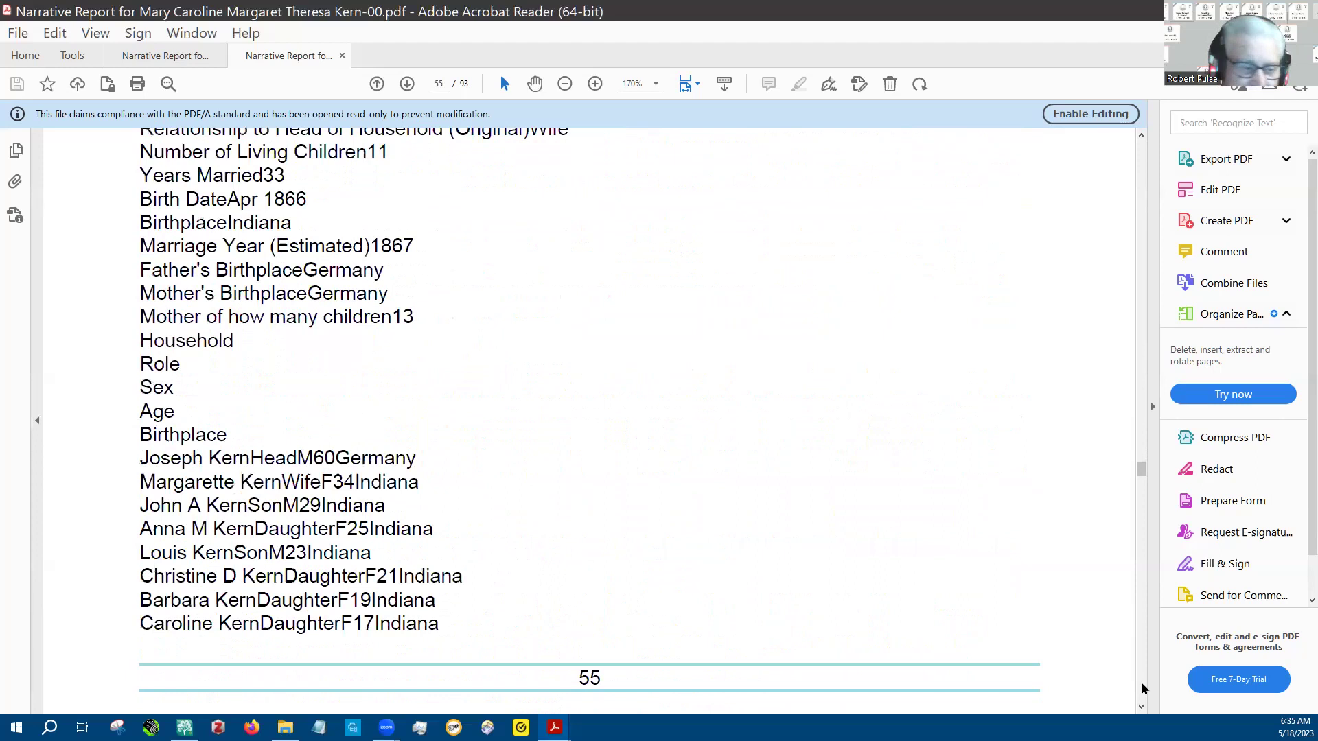
click(1141, 682)
click(1140, 682)
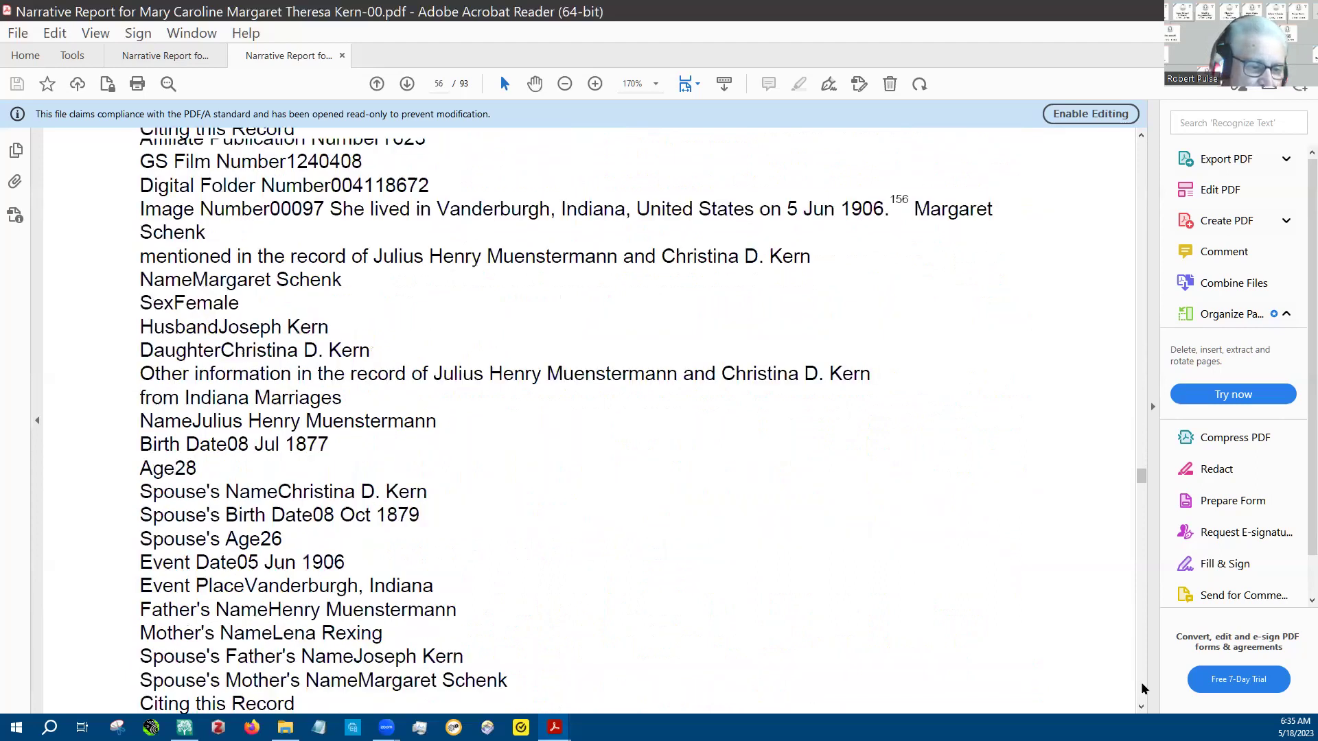
click(1141, 682)
click(1141, 681)
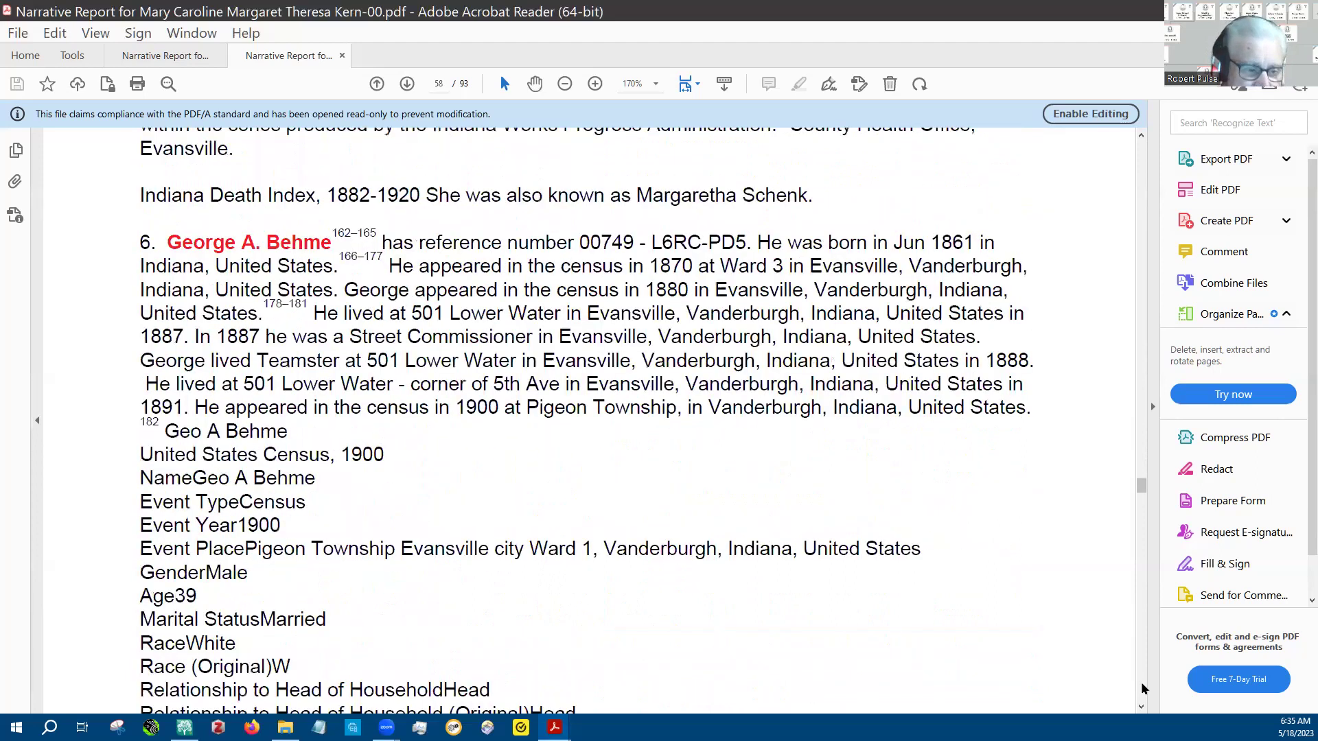
click(1140, 682)
click(1140, 688)
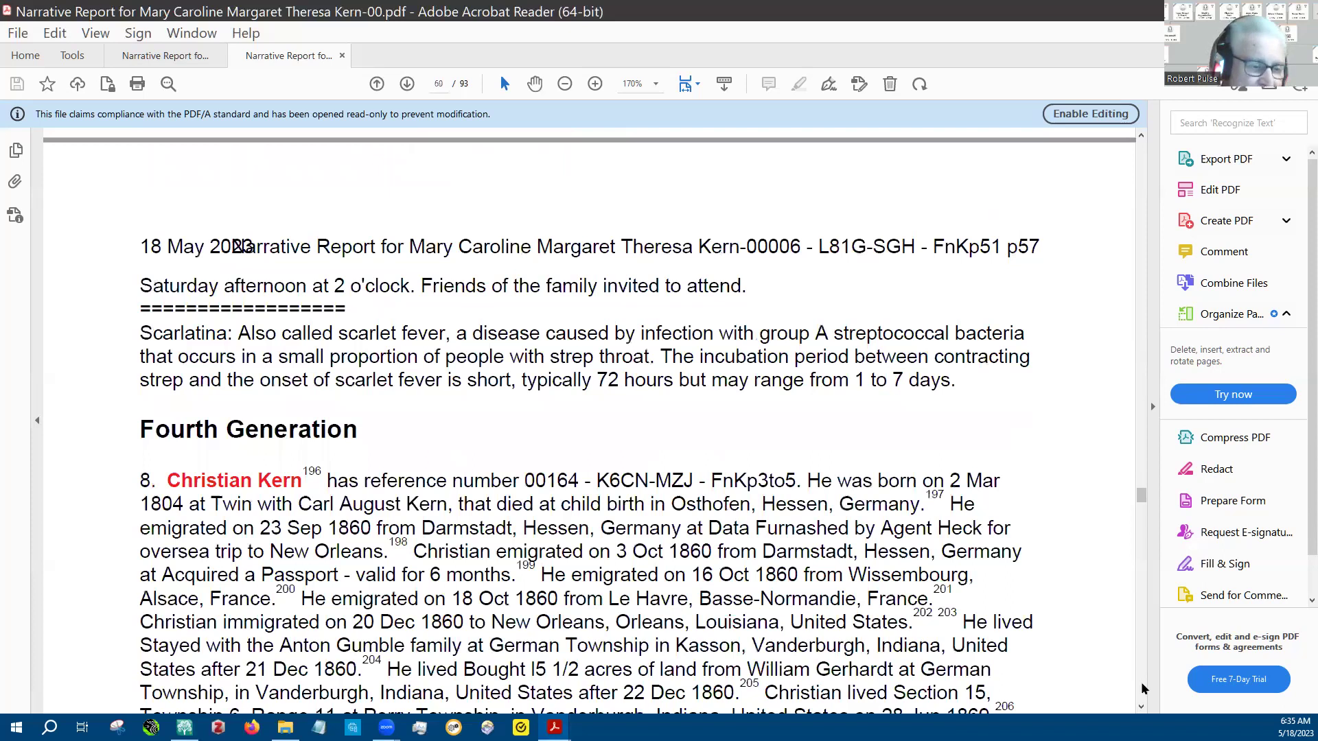
Step: Review the ancestor entries from the Fourth Generation through the last numbered ancestor on page 66
click(1141, 683)
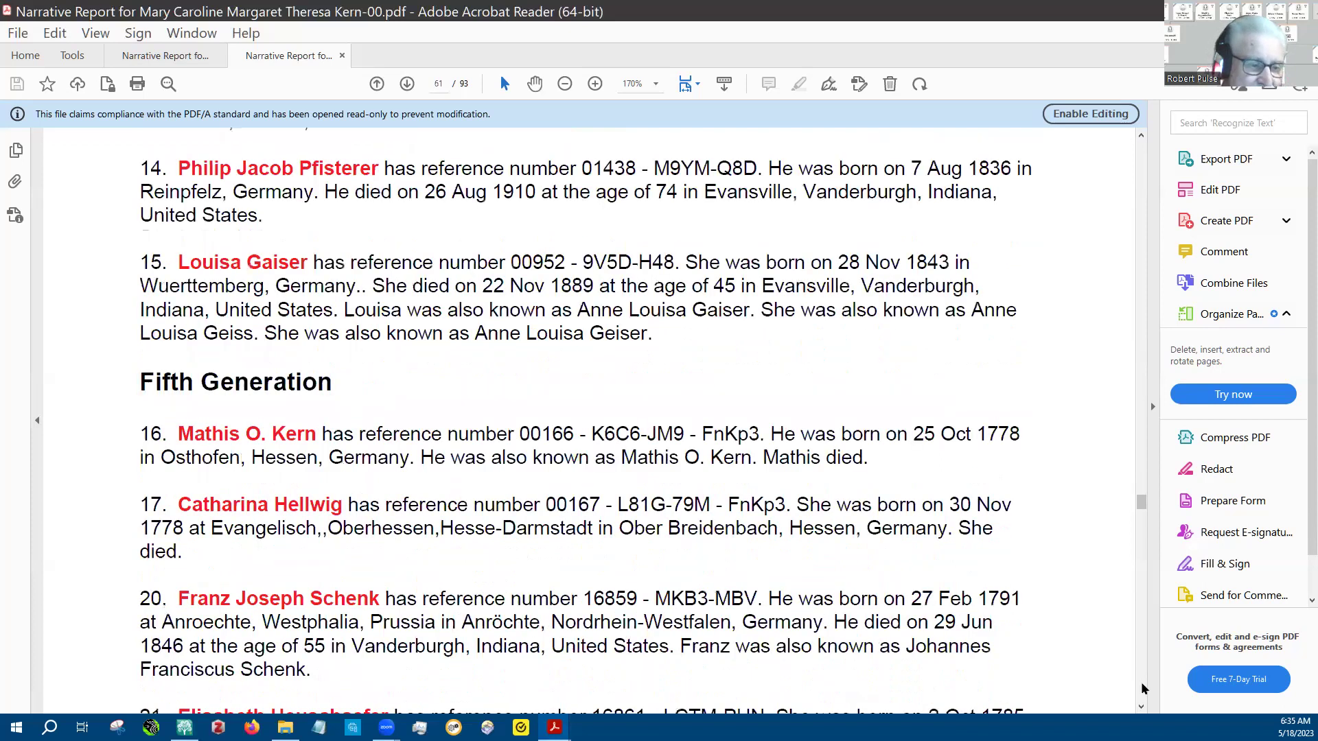
click(1140, 689)
click(1141, 688)
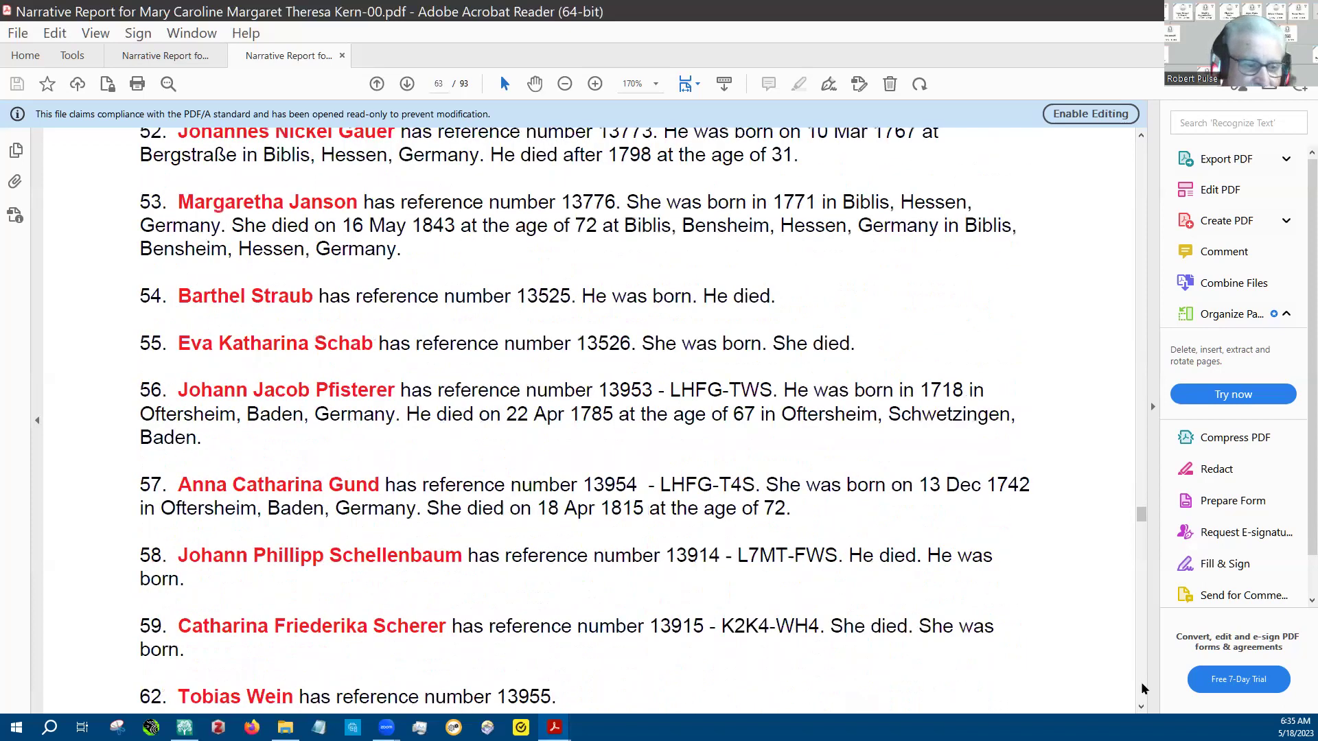
click(1141, 687)
click(1141, 688)
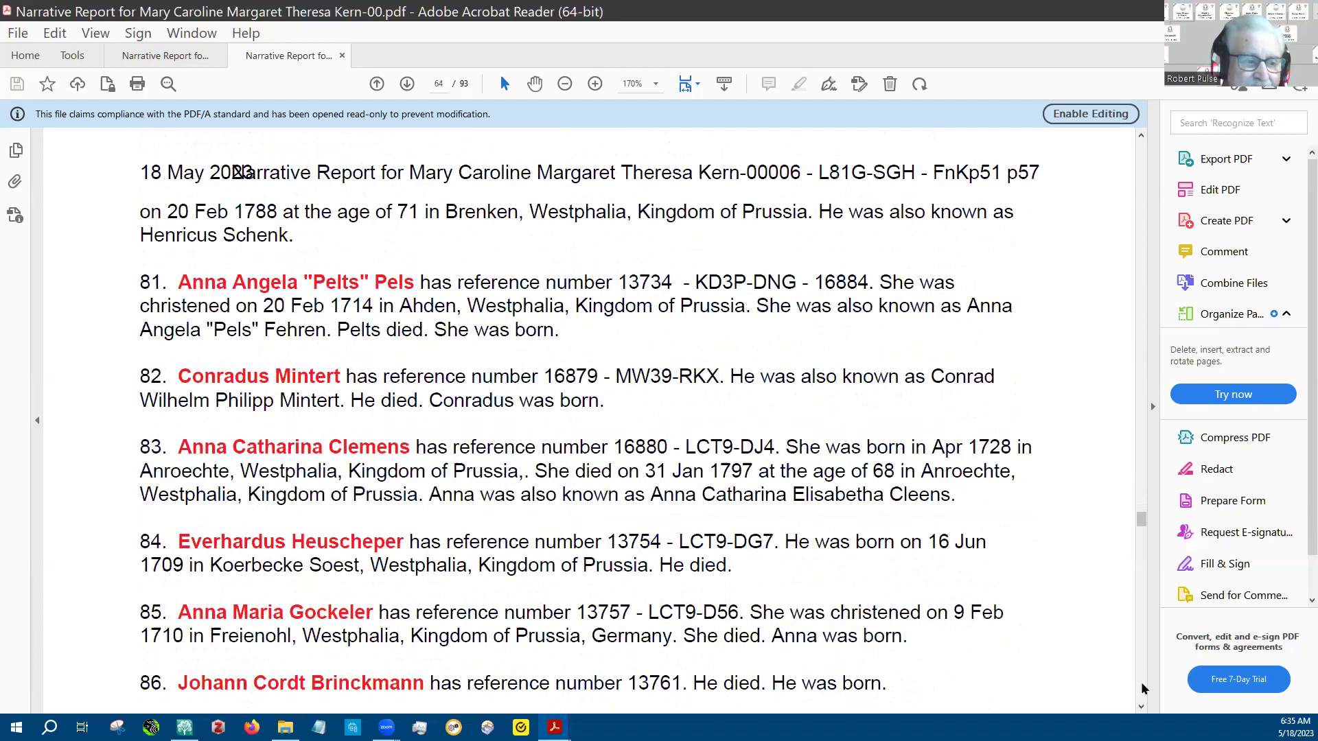
click(1141, 684)
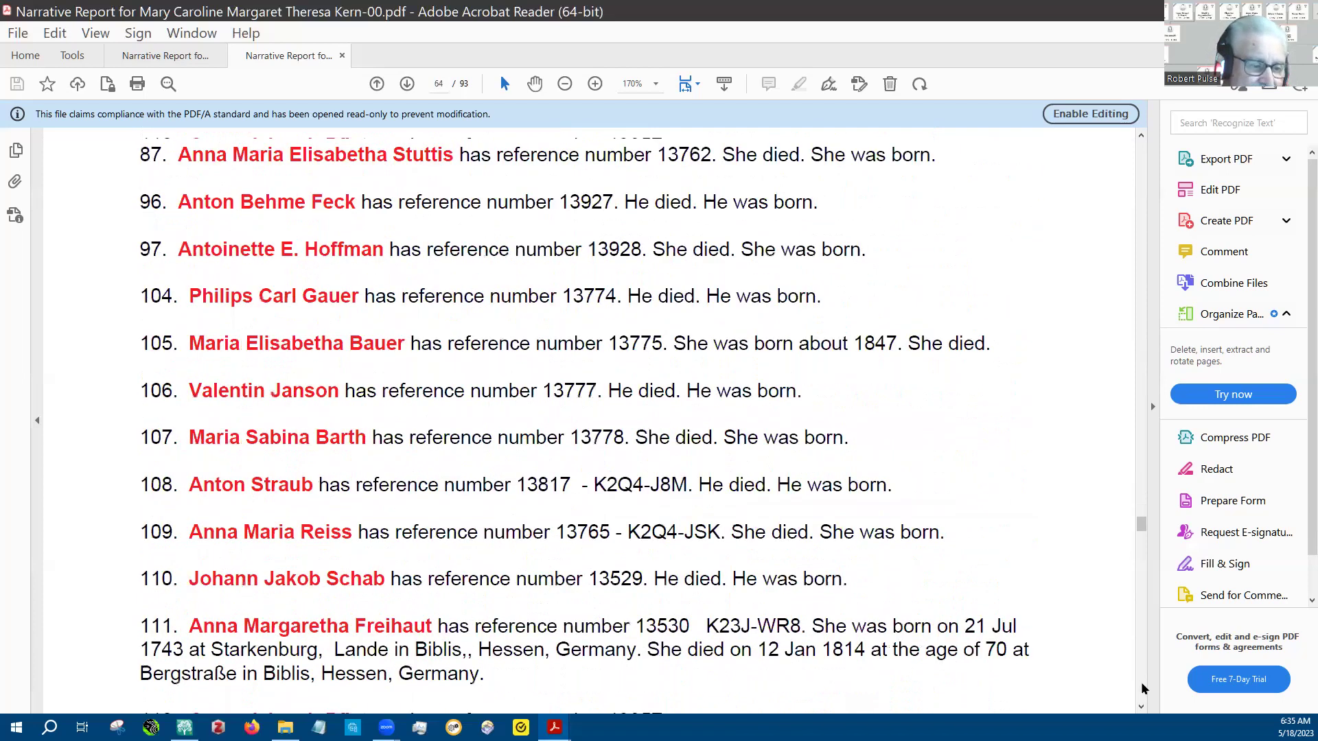
click(1141, 684)
click(1140, 681)
click(1140, 681)
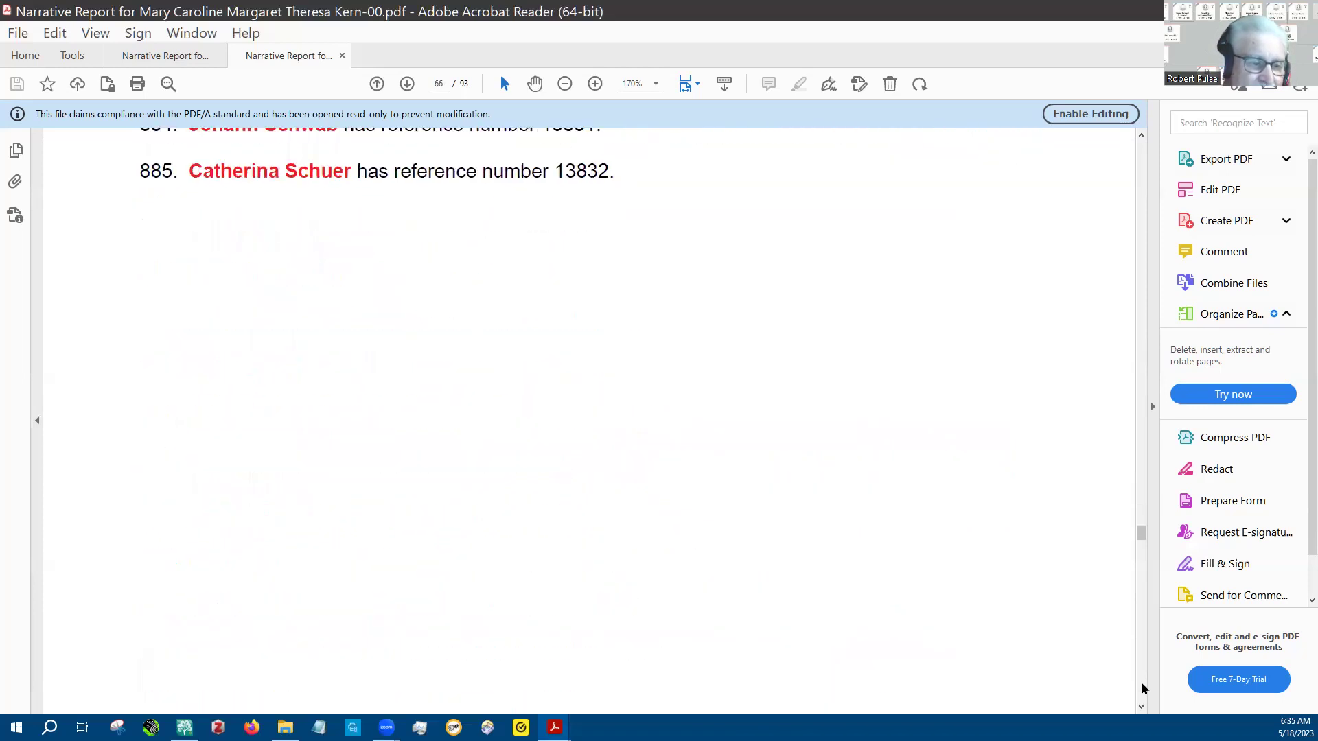
Step: Examine the source citations in the Endnotes section on pages 67 to 69
click(1141, 683)
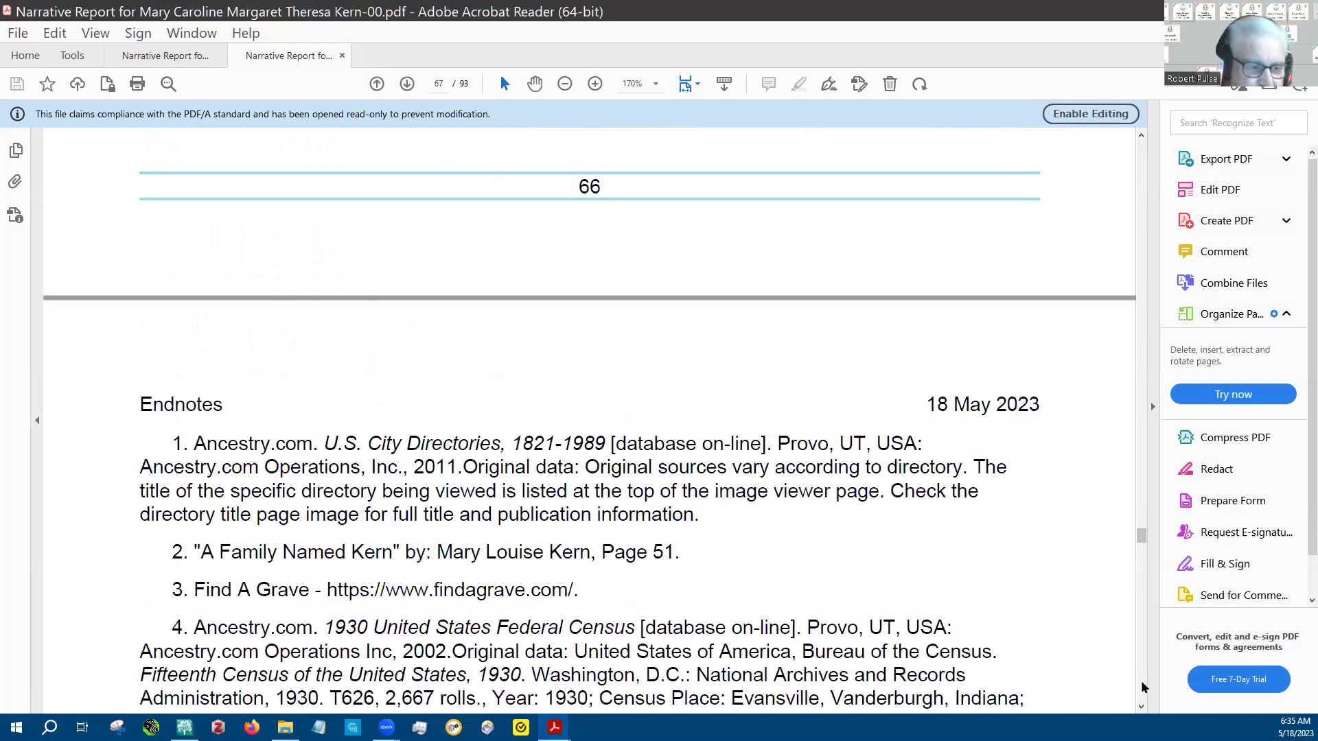
click(1143, 708)
click(1143, 707)
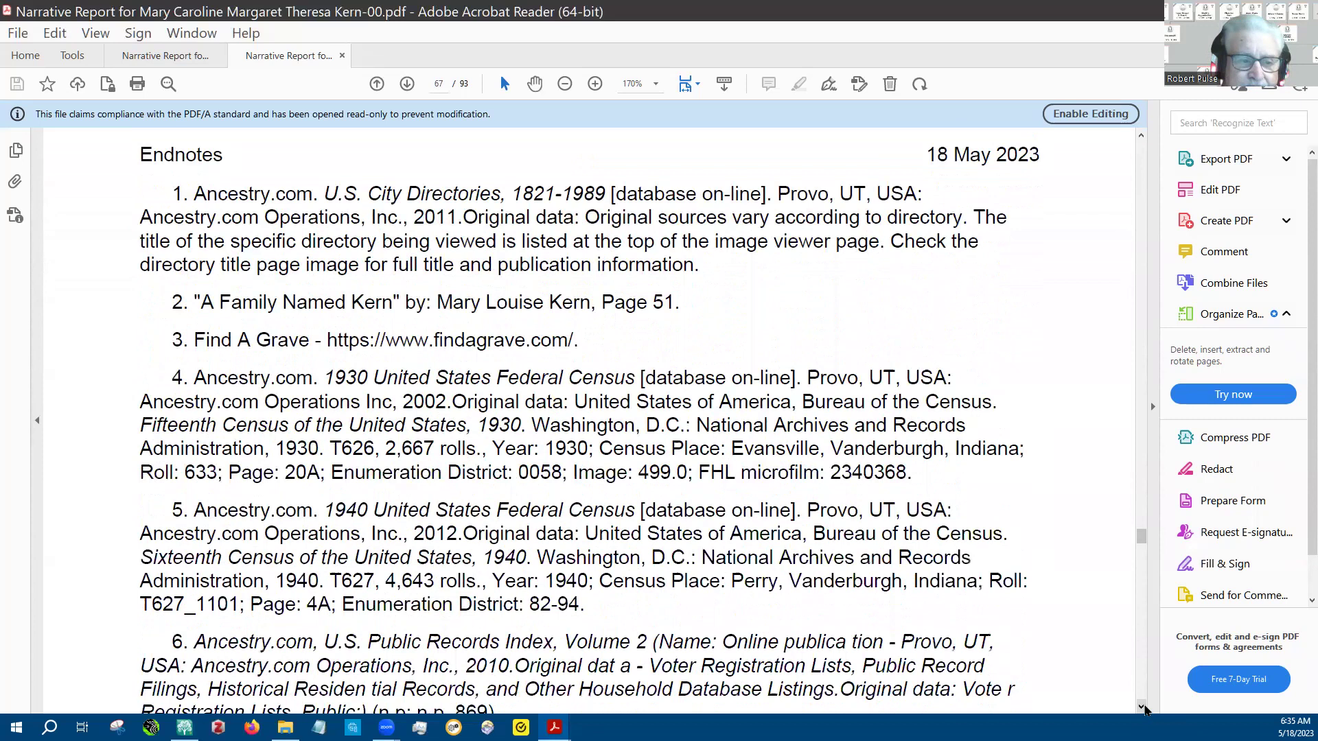
click(1143, 707)
click(1143, 707)
click(1142, 707)
click(1142, 707)
click(1142, 706)
click(1142, 707)
click(1142, 706)
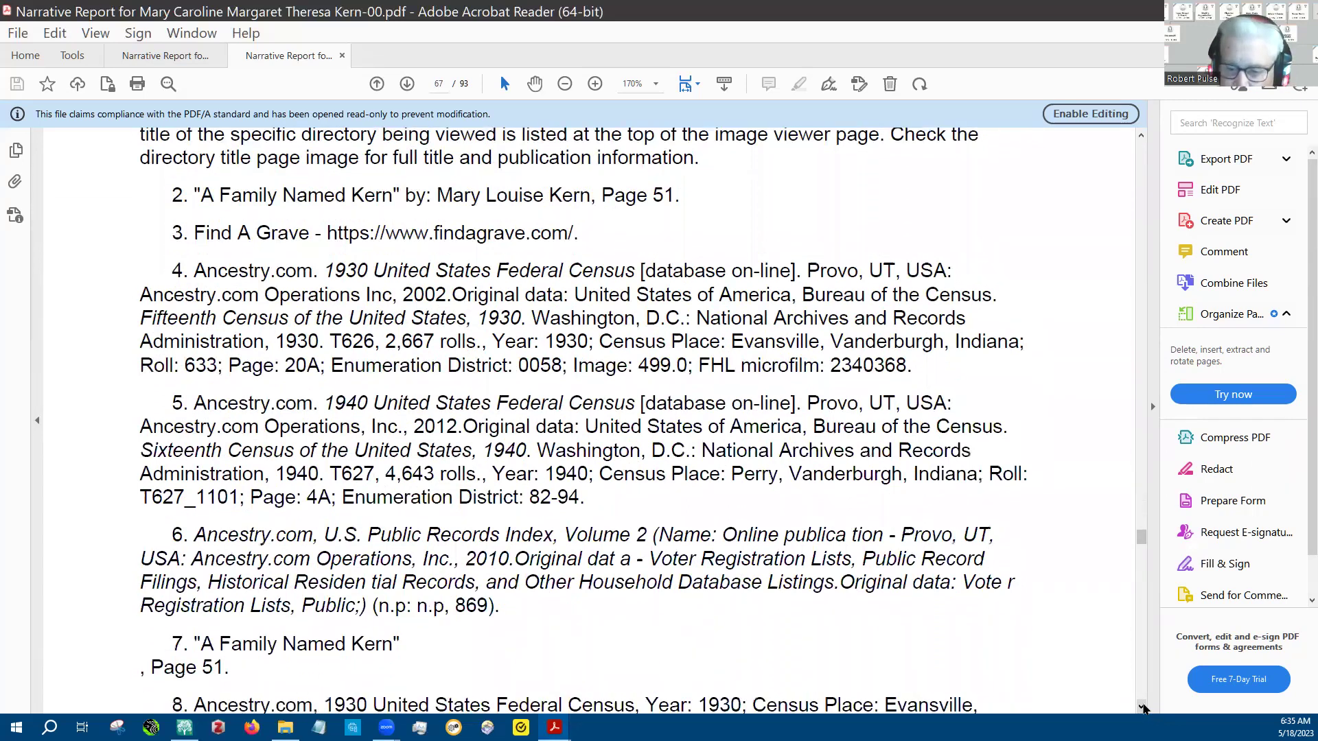
click(1142, 707)
click(1142, 707)
click(1142, 707)
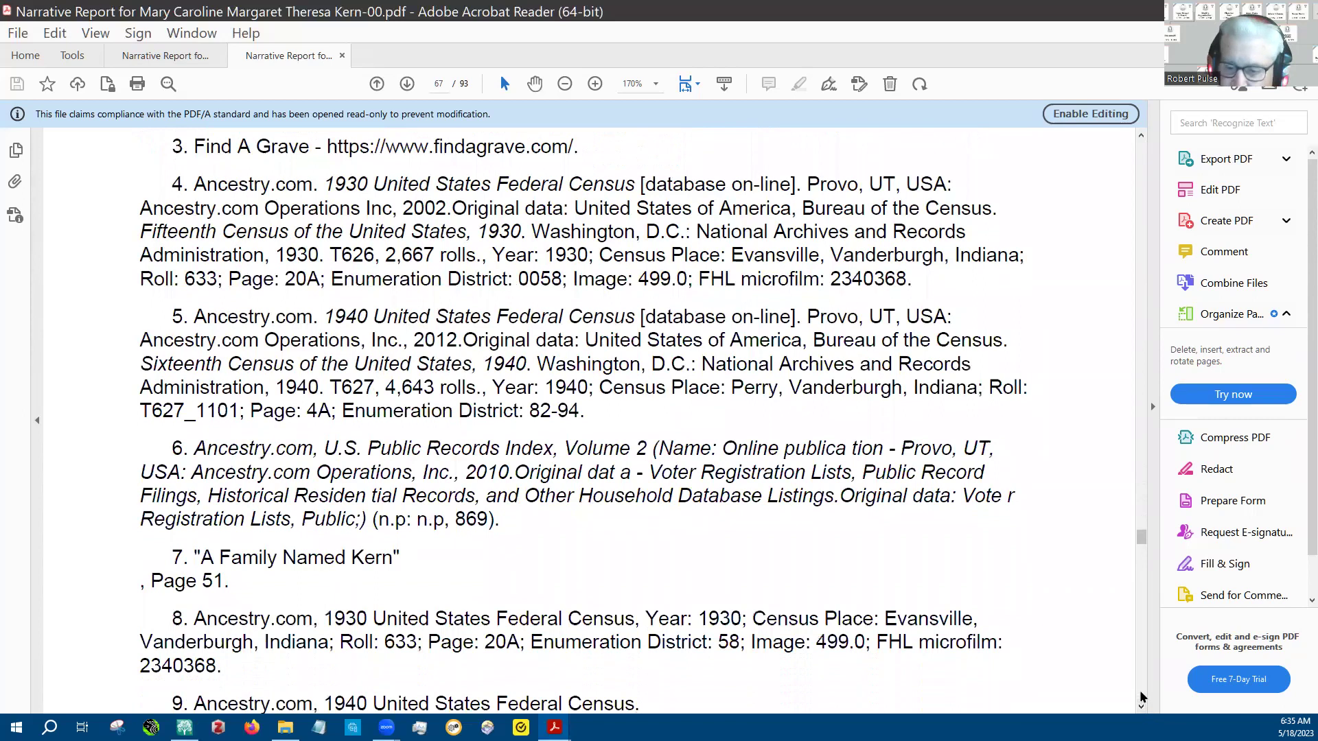
scroll(1142, 703, down, 15)
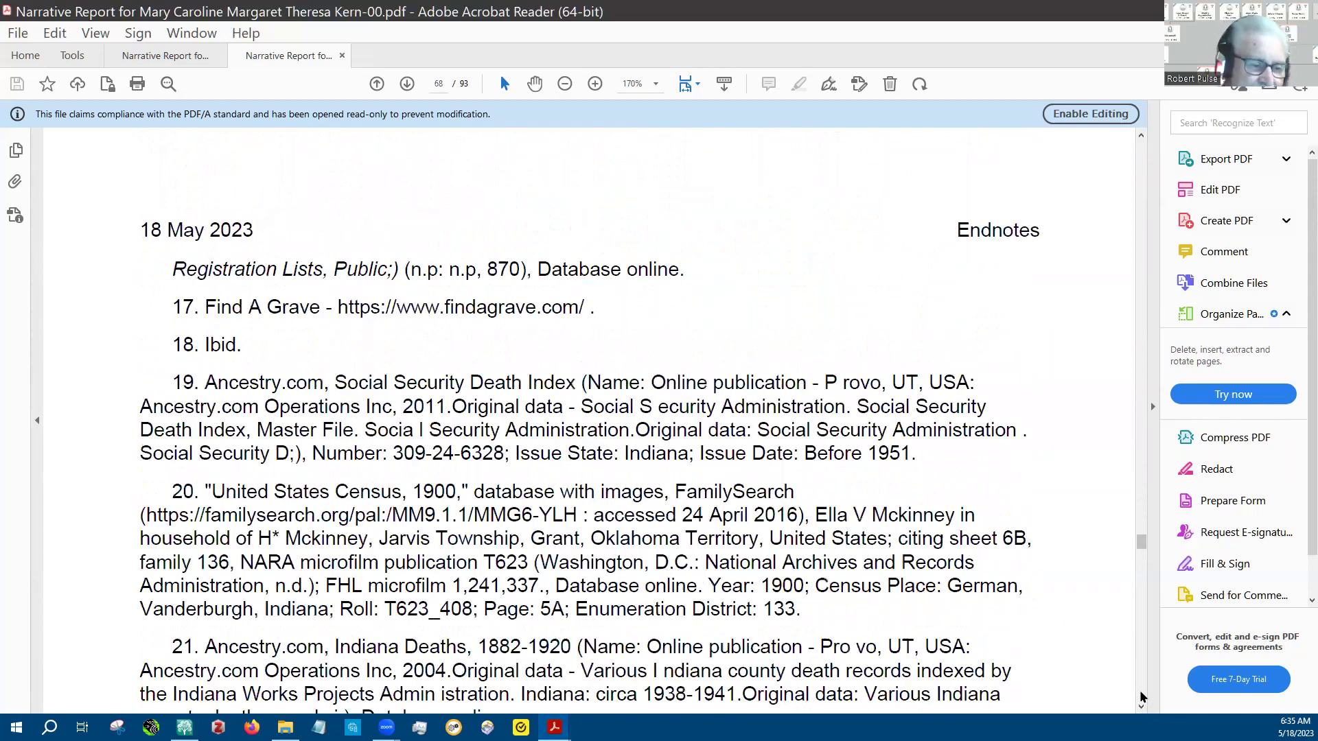
scroll(1142, 698, down, 6)
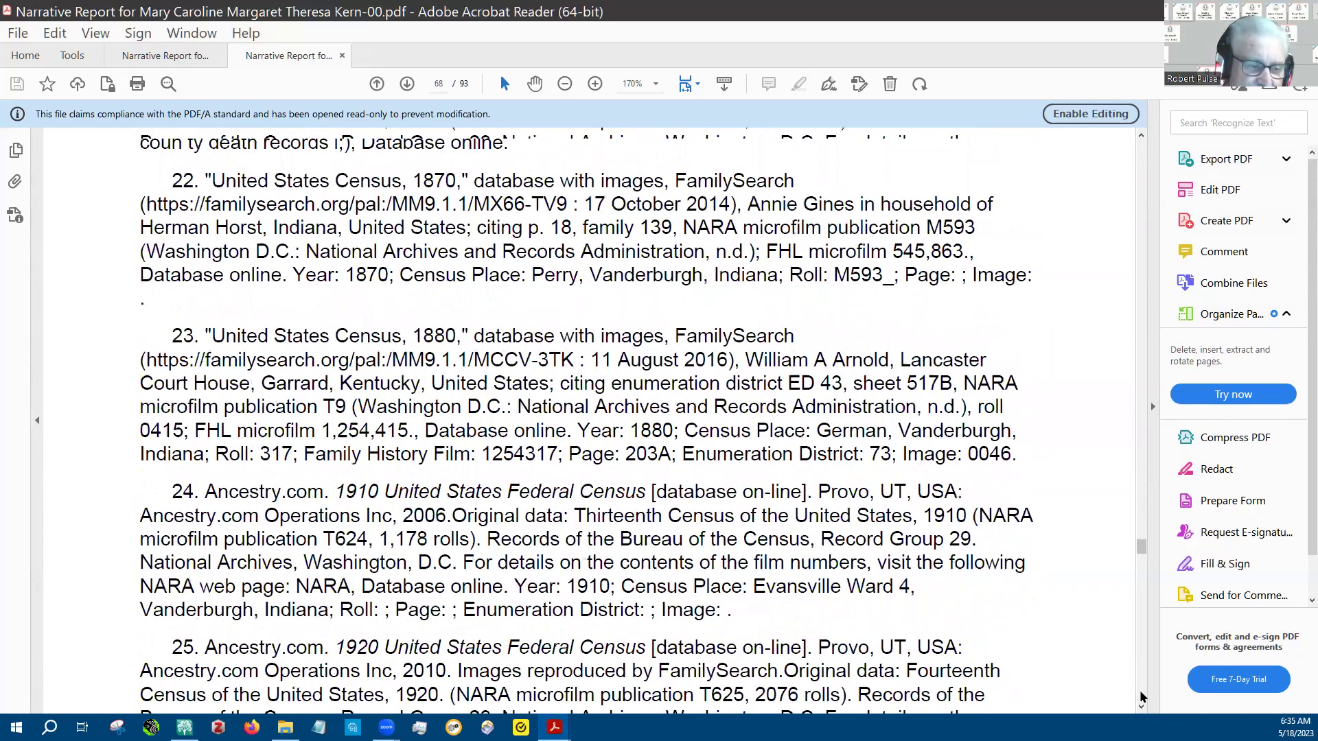
scroll(1141, 698, down, 7)
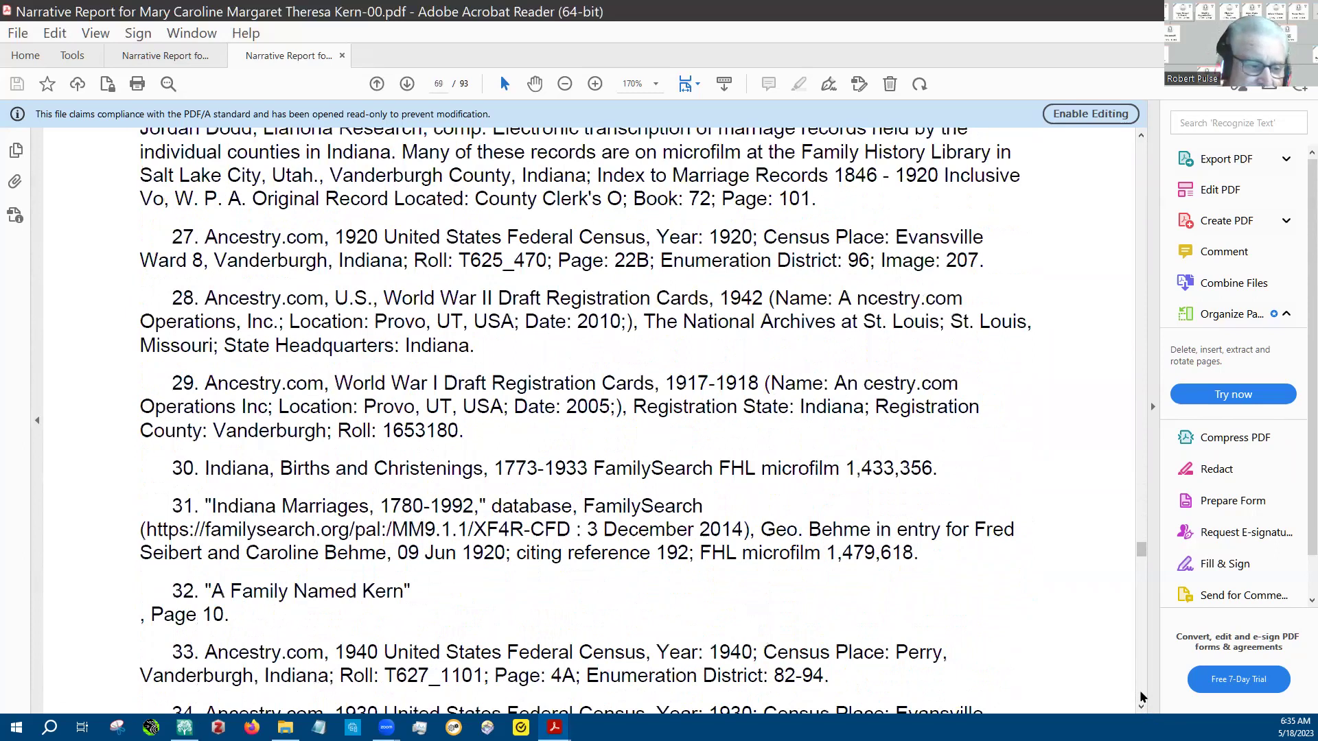
Step: Skim the remaining Endnotes from page 69 up to the Bibliography, checking the census, marriage and death record citations
scroll(1142, 697, down, 12)
scroll(1142, 697, down, 15)
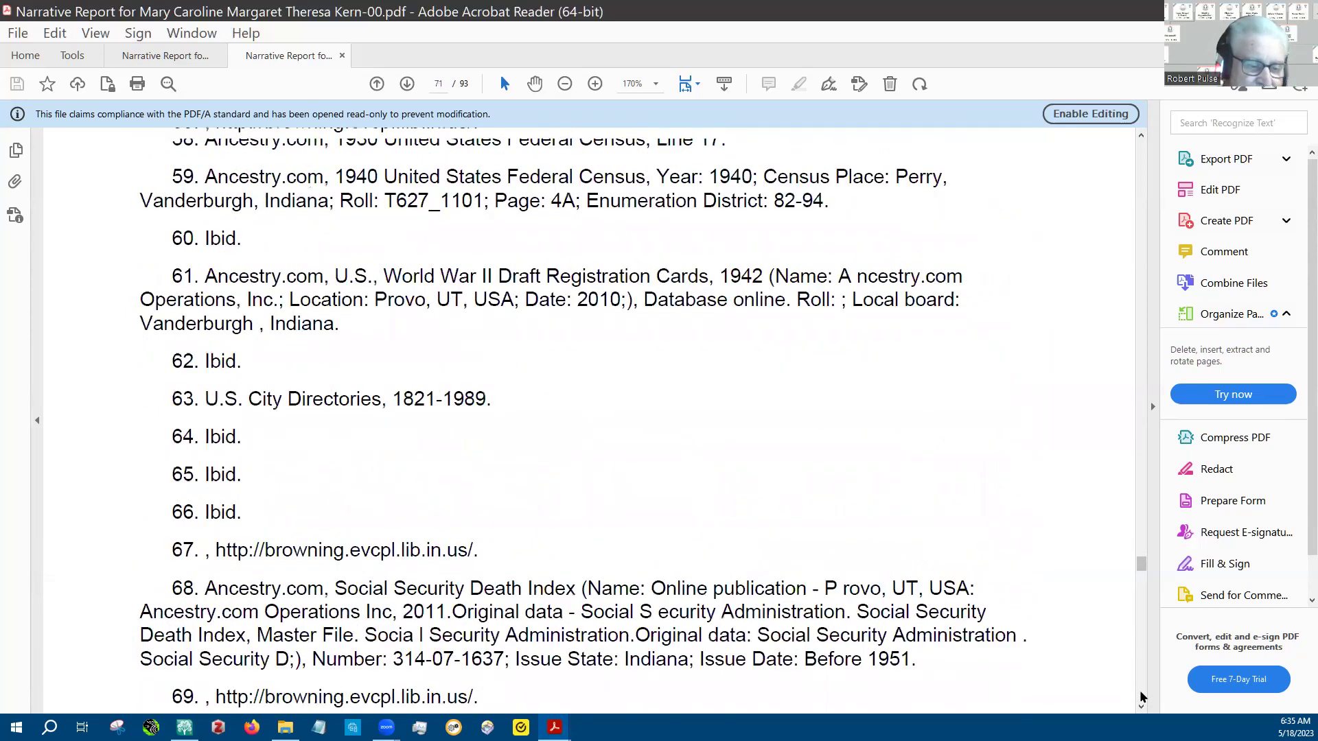
scroll(1141, 697, down, 20)
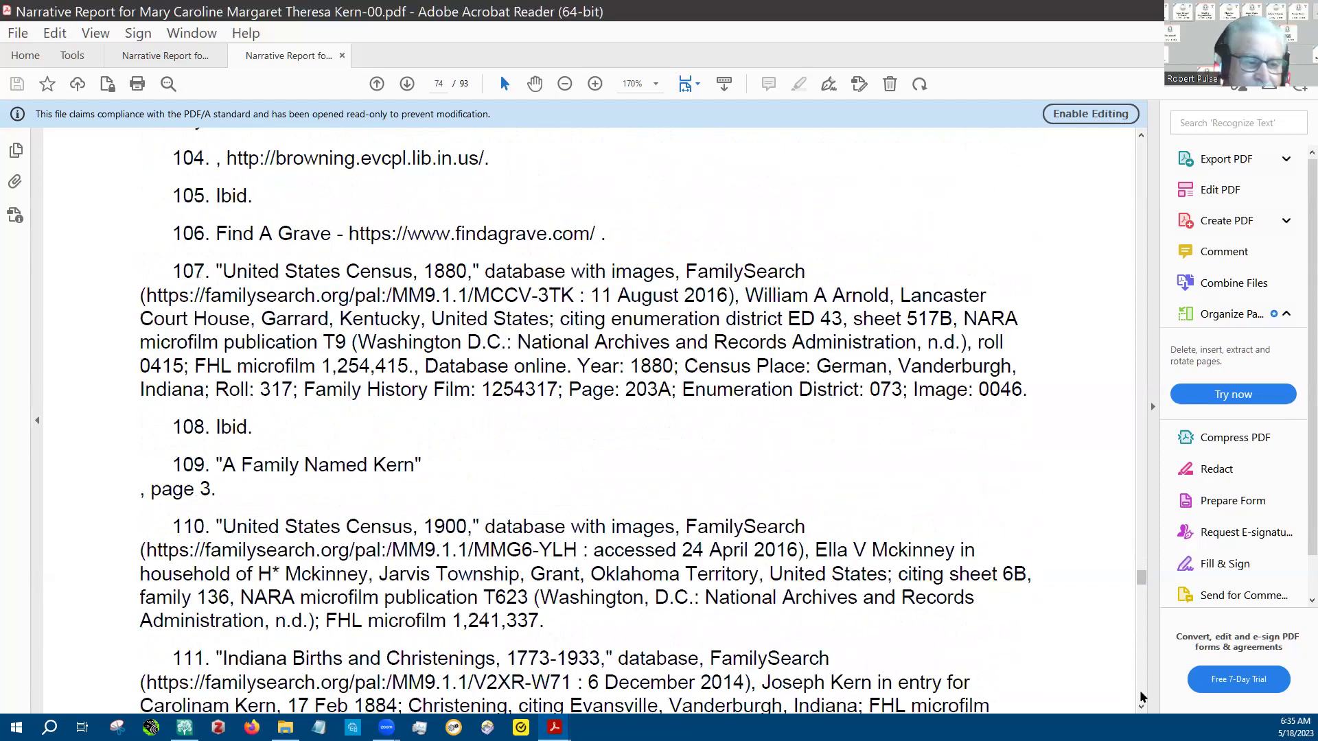
scroll(1142, 697, down, 10)
scroll(1141, 698, down, 8)
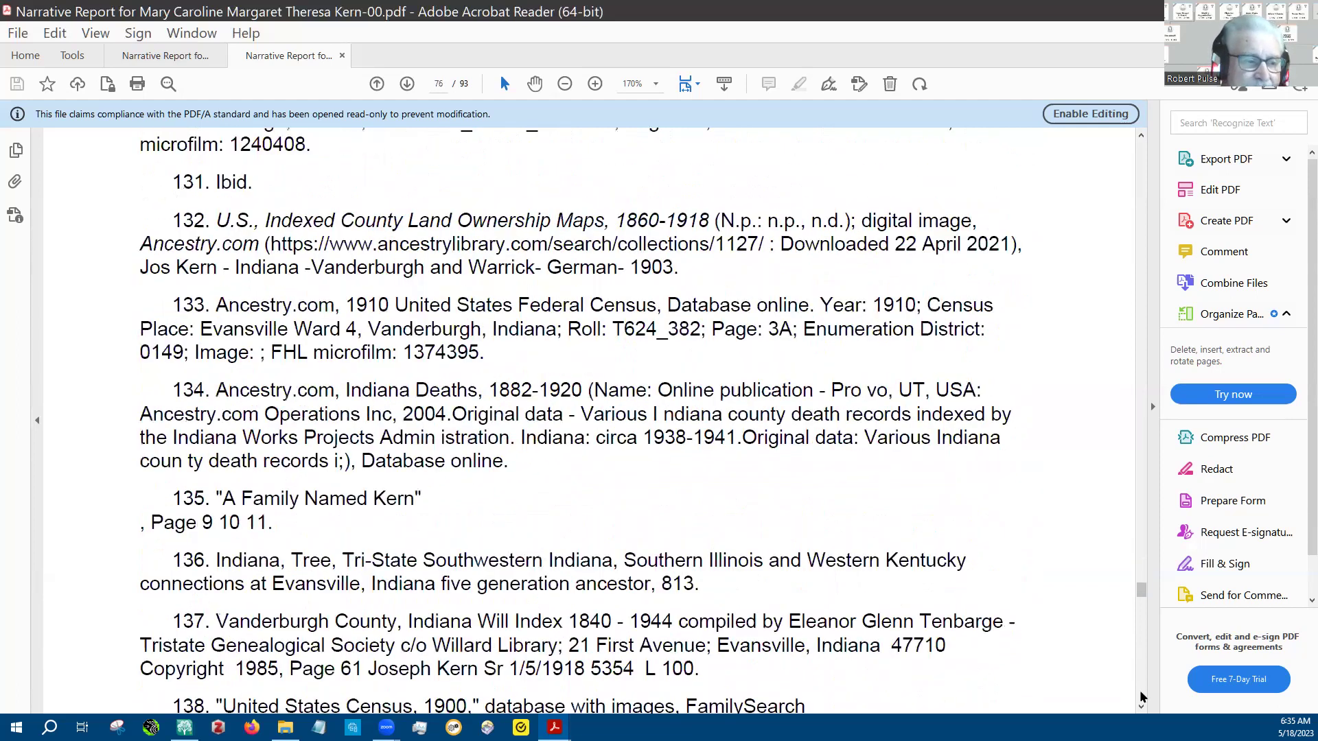
scroll(1142, 697, down, 7)
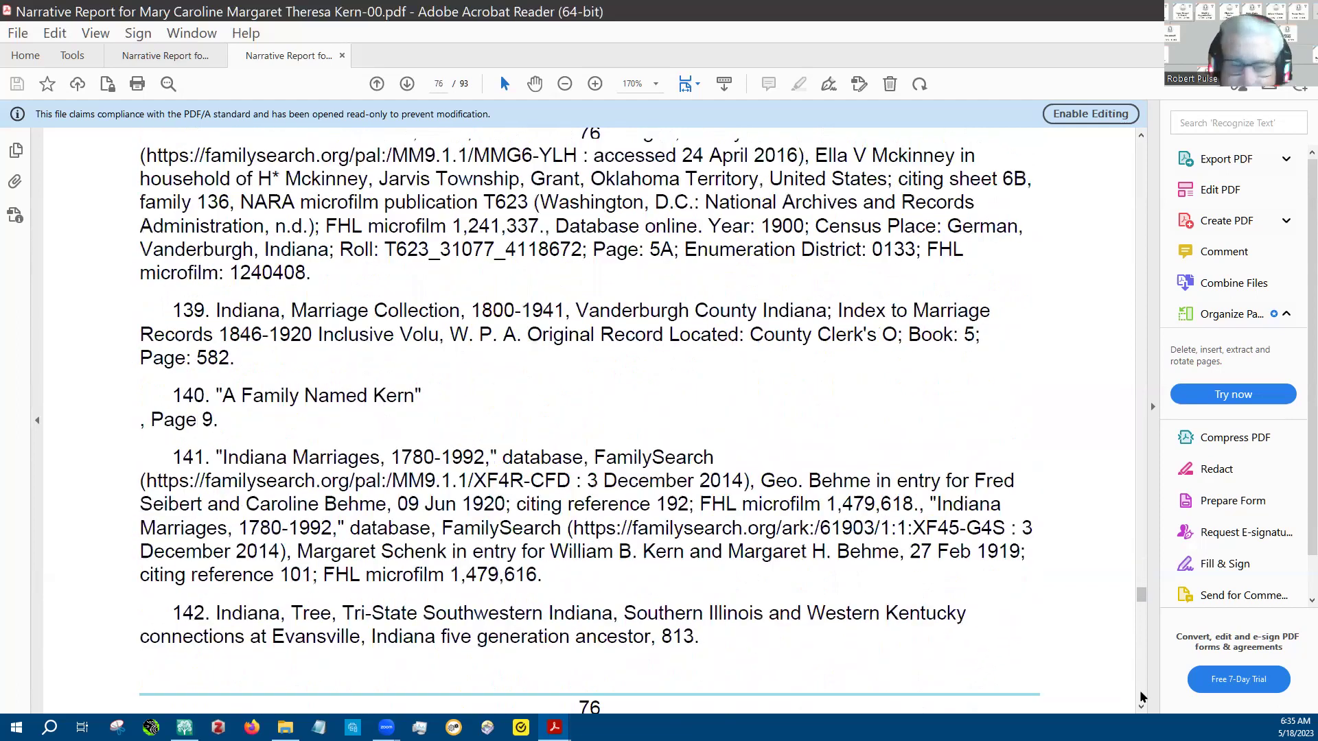
scroll(1142, 698, down, 10)
scroll(1142, 698, down, 9)
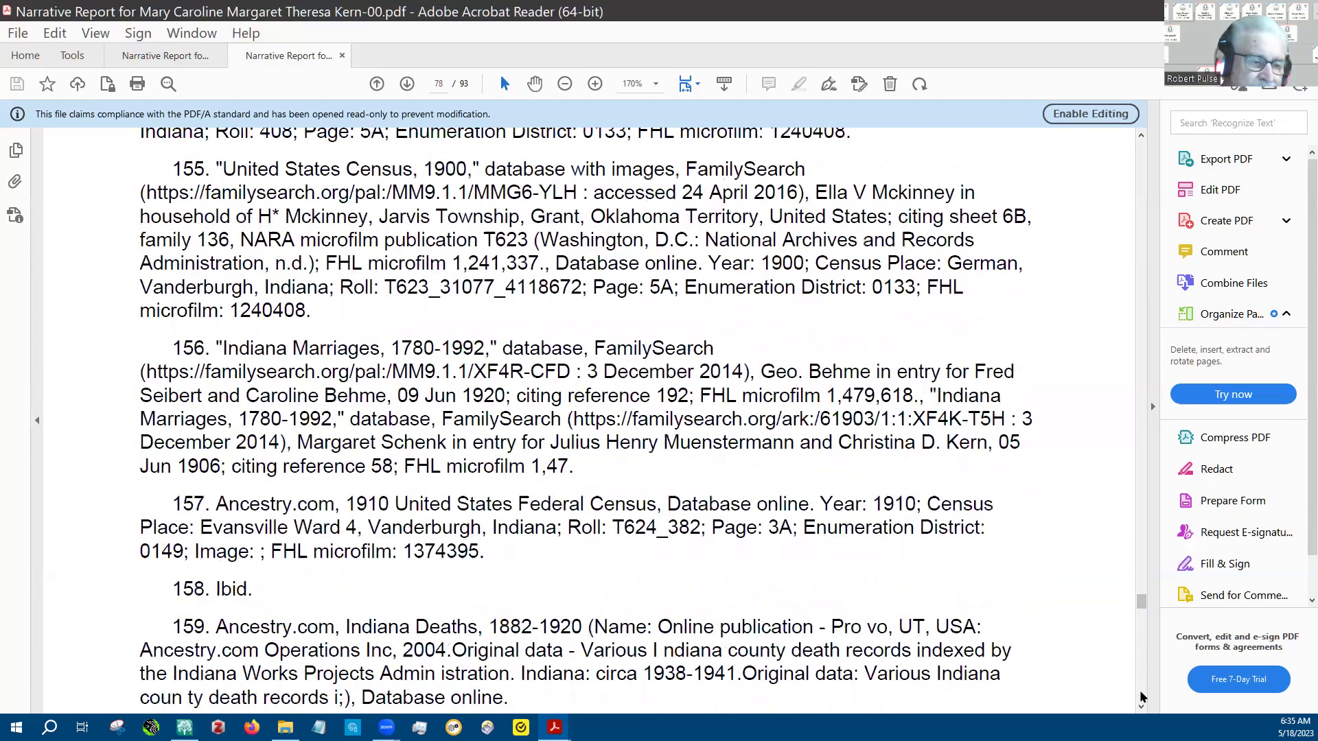
scroll(1142, 697, down, 18)
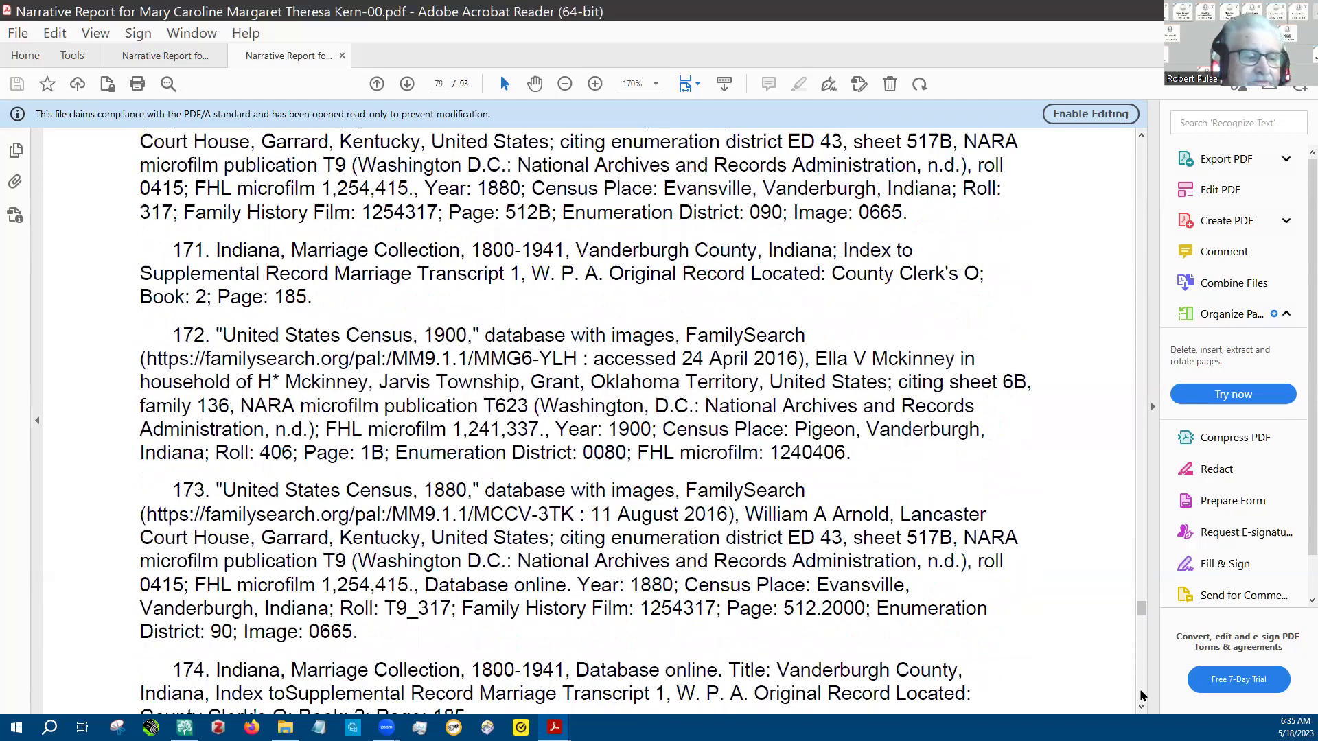
scroll(1142, 697, down, 15)
scroll(1142, 697, down, 12)
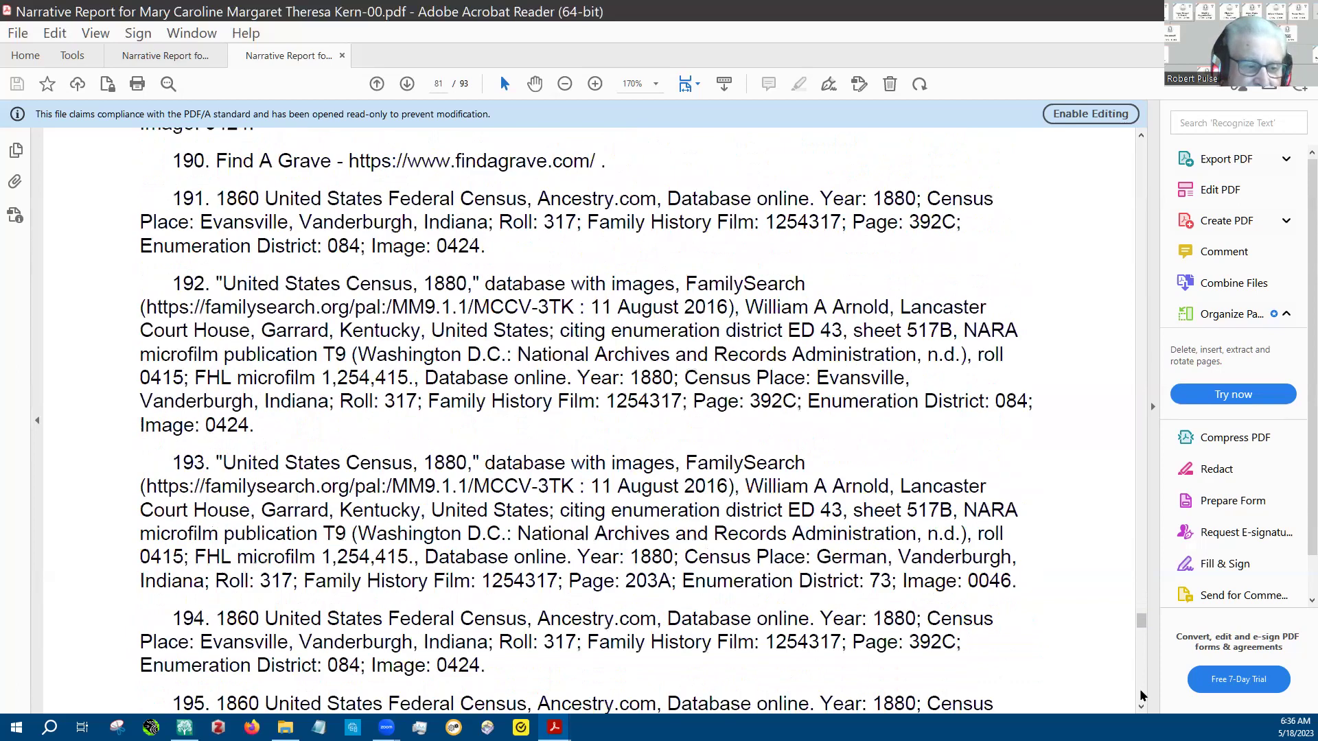
scroll(1142, 697, down, 20)
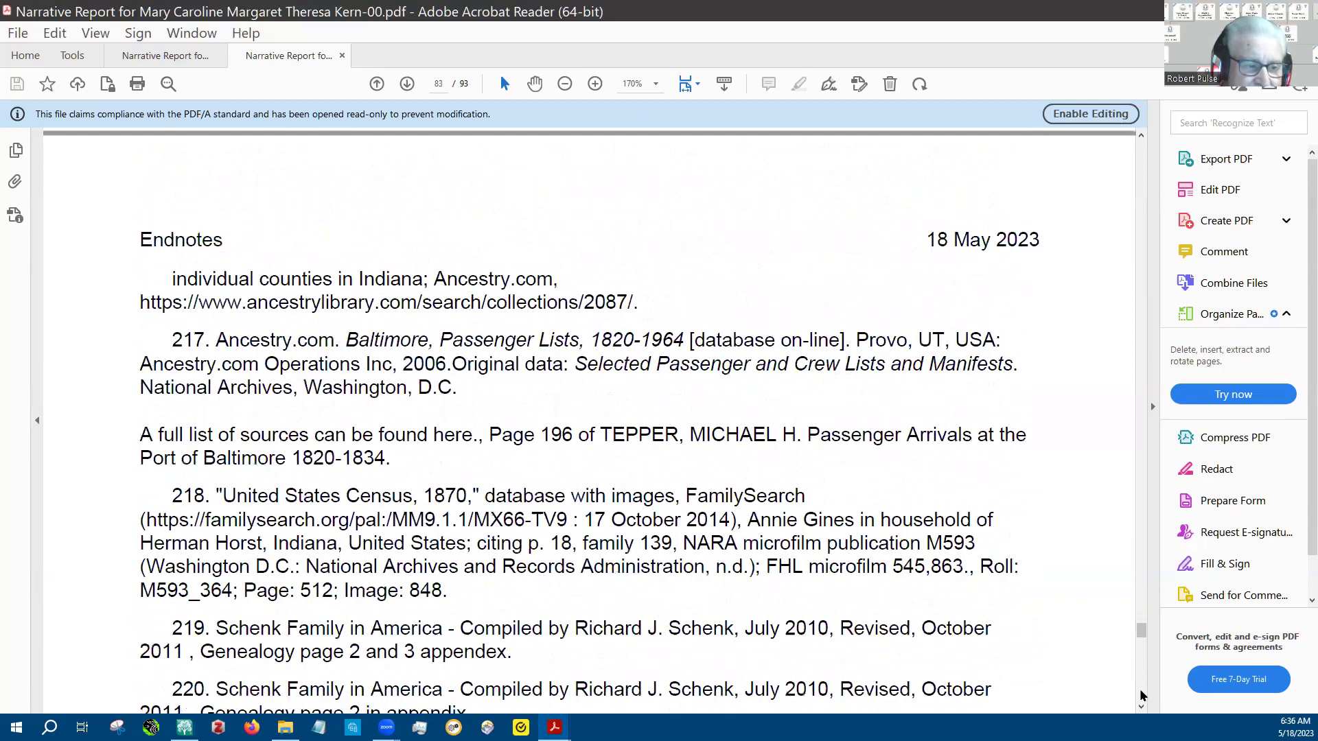
scroll(1142, 698, down, 14)
Step: Look through the Bibliography on pages 85 to 87, examining how the sources cited in the report are listed
scroll(1142, 697, down, 20)
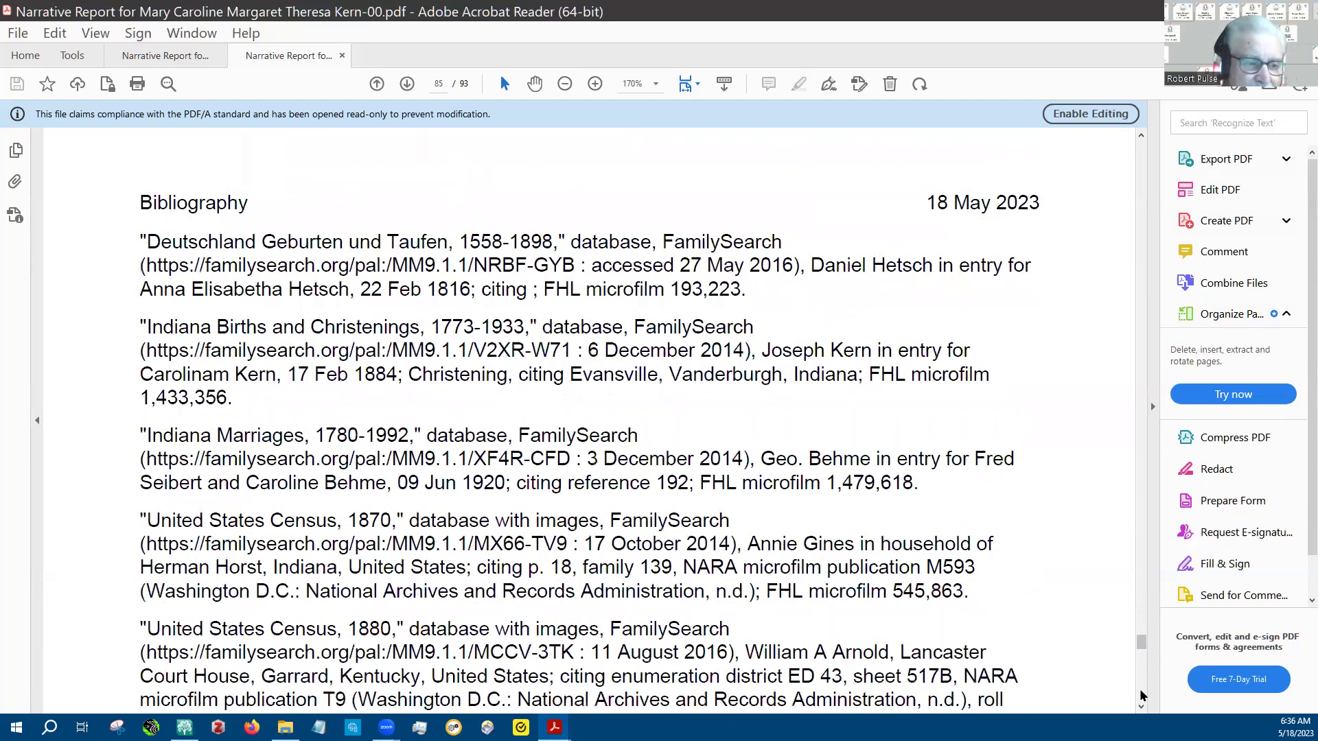
scroll(1141, 697, down, 12)
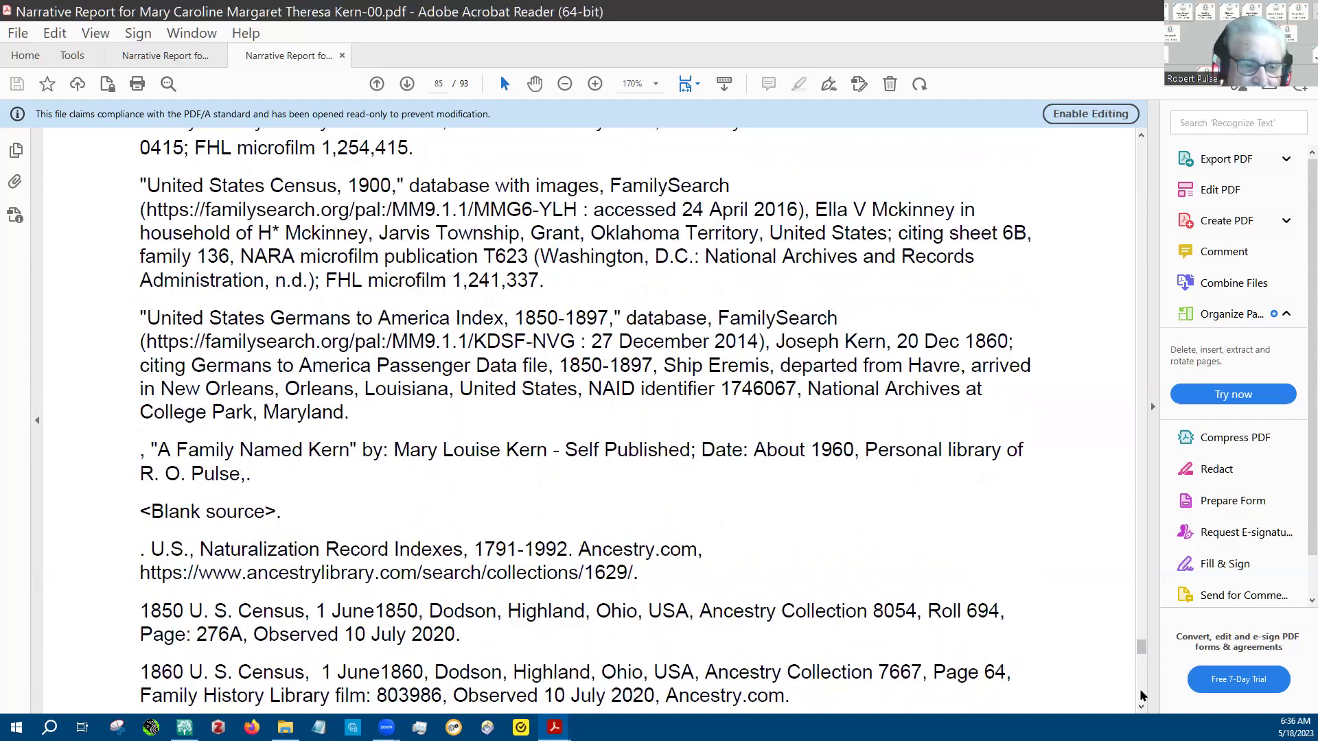
scroll(1142, 697, down, 20)
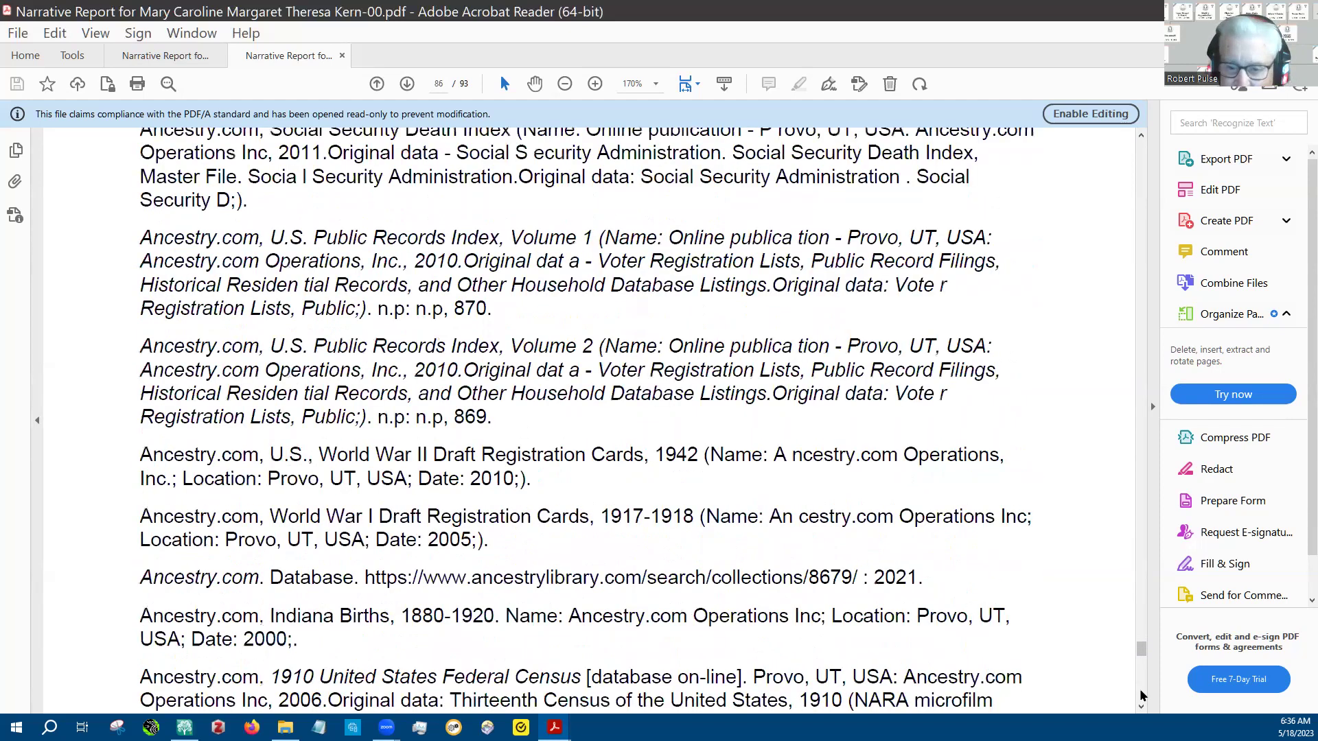
scroll(1142, 697, down, 15)
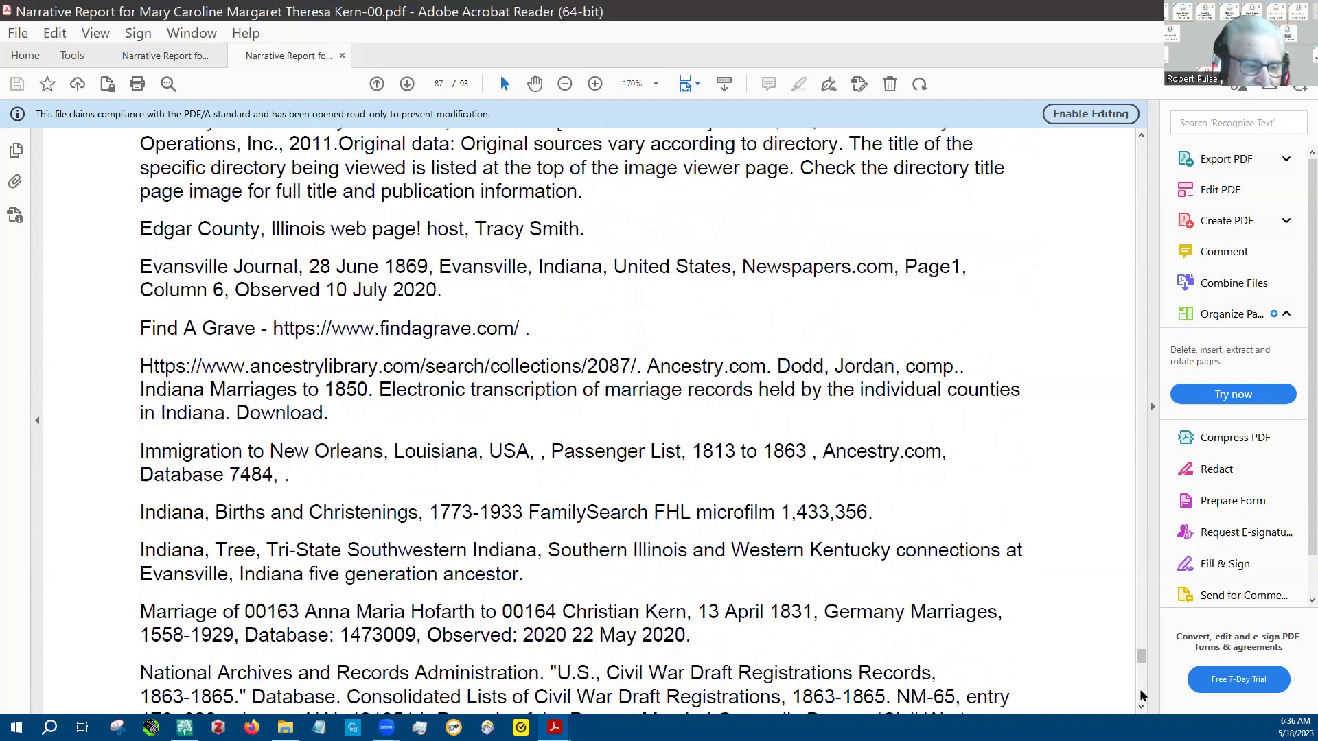
Step: Review the Index of Names on pages 89 and 90, checking the surnames, life dates and page references
scroll(1142, 697, down, 15)
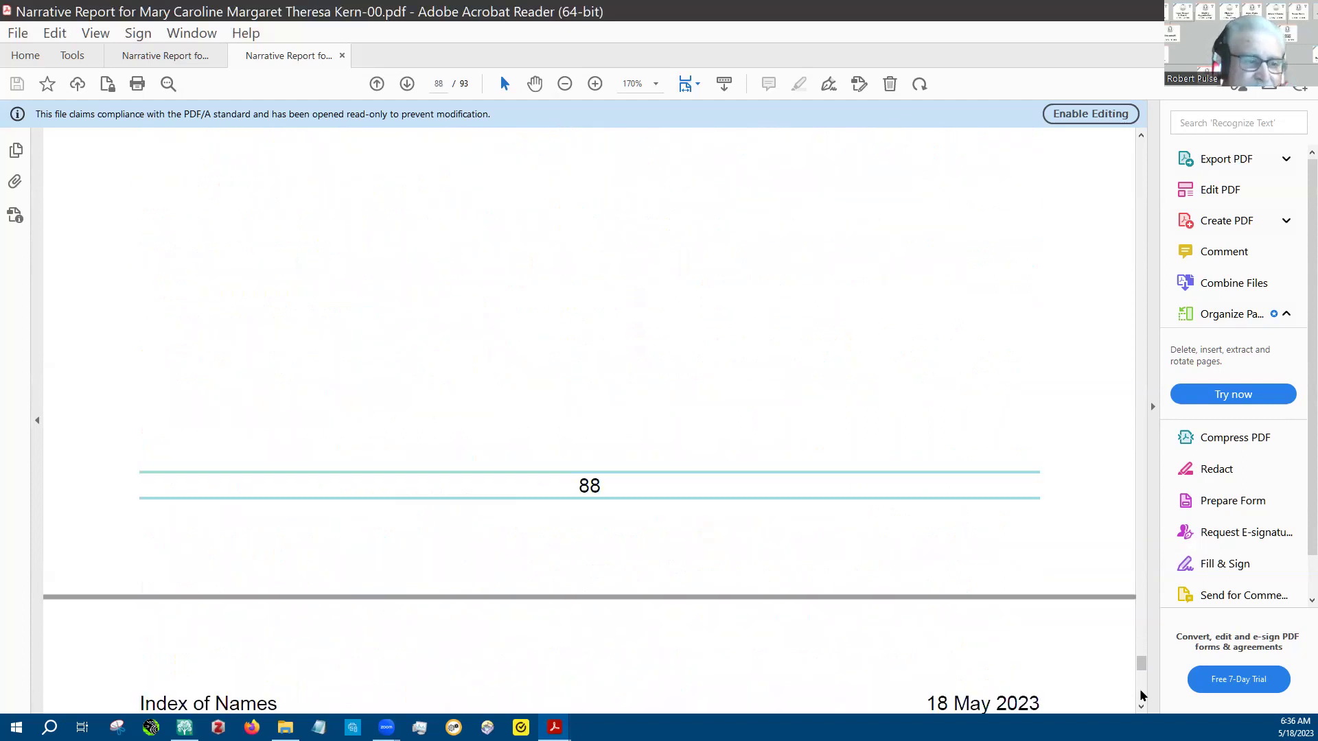
scroll(1141, 697, down, 8)
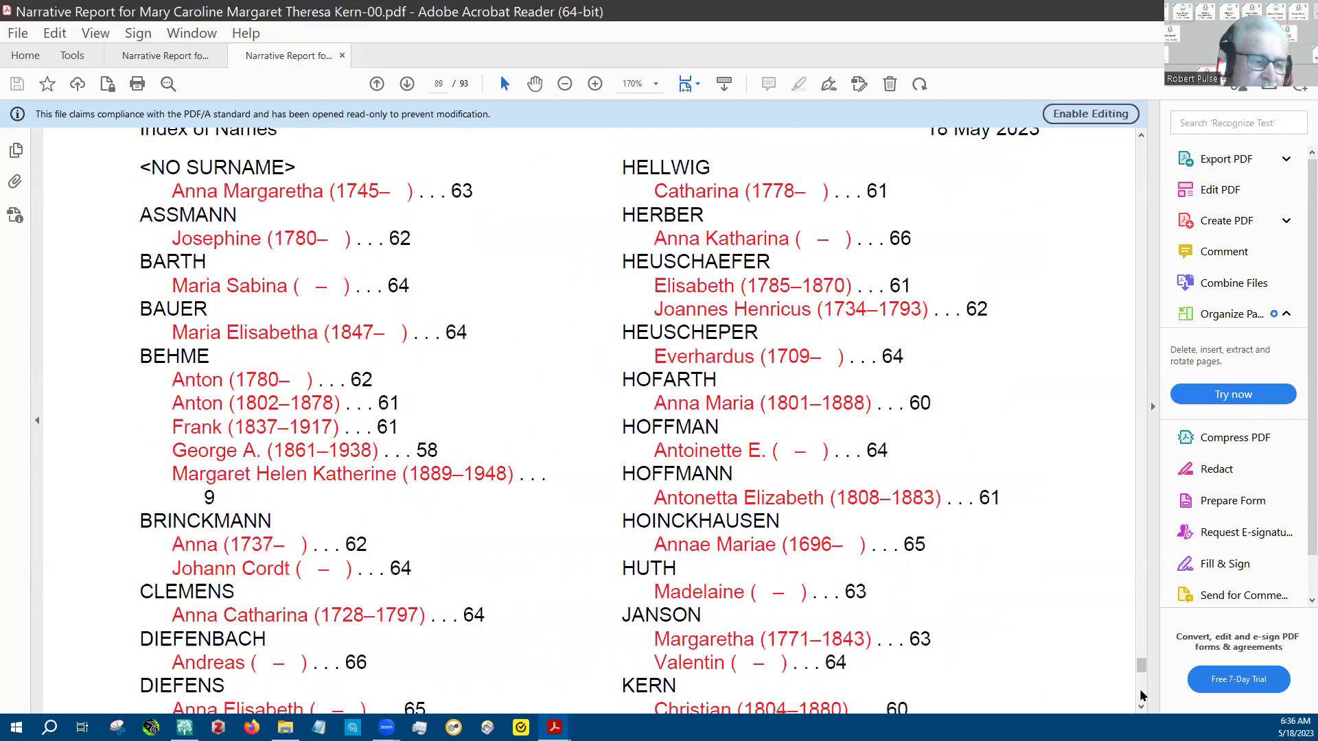
scroll(1142, 698, down, 15)
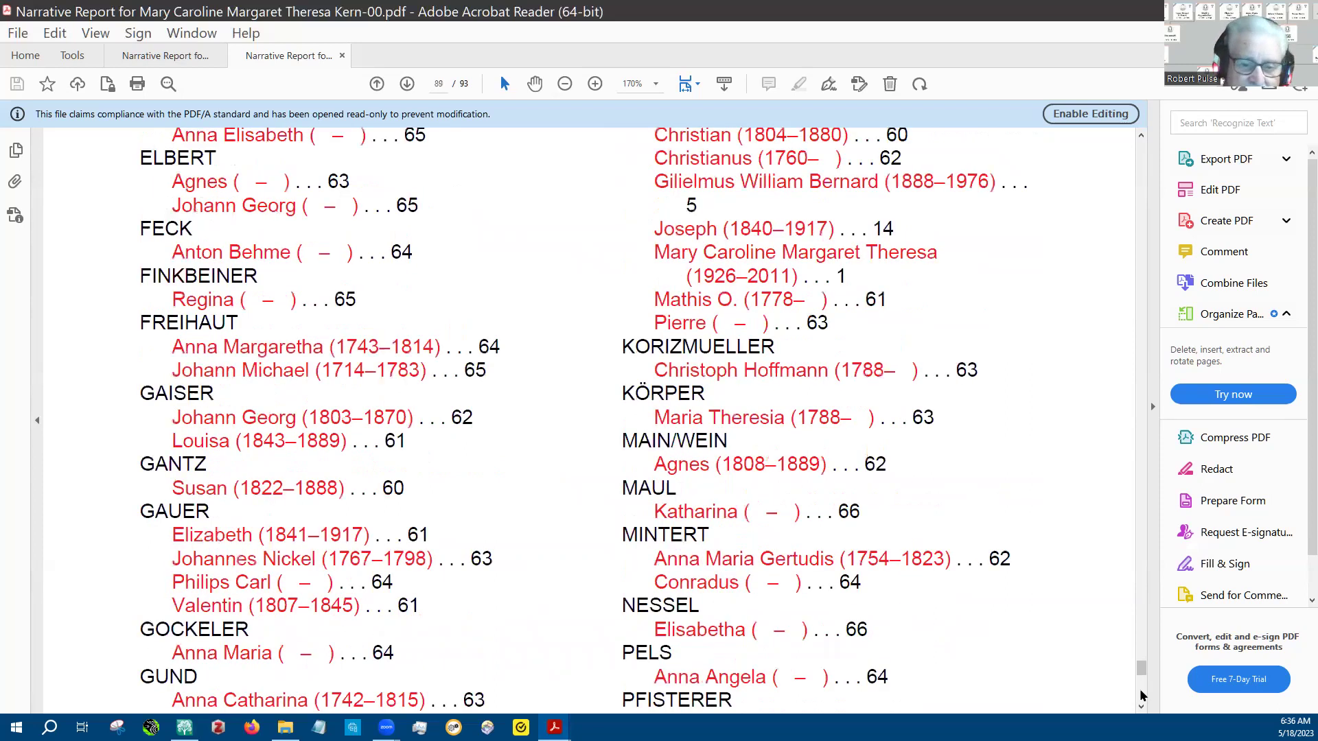
scroll(1142, 700, down, 15)
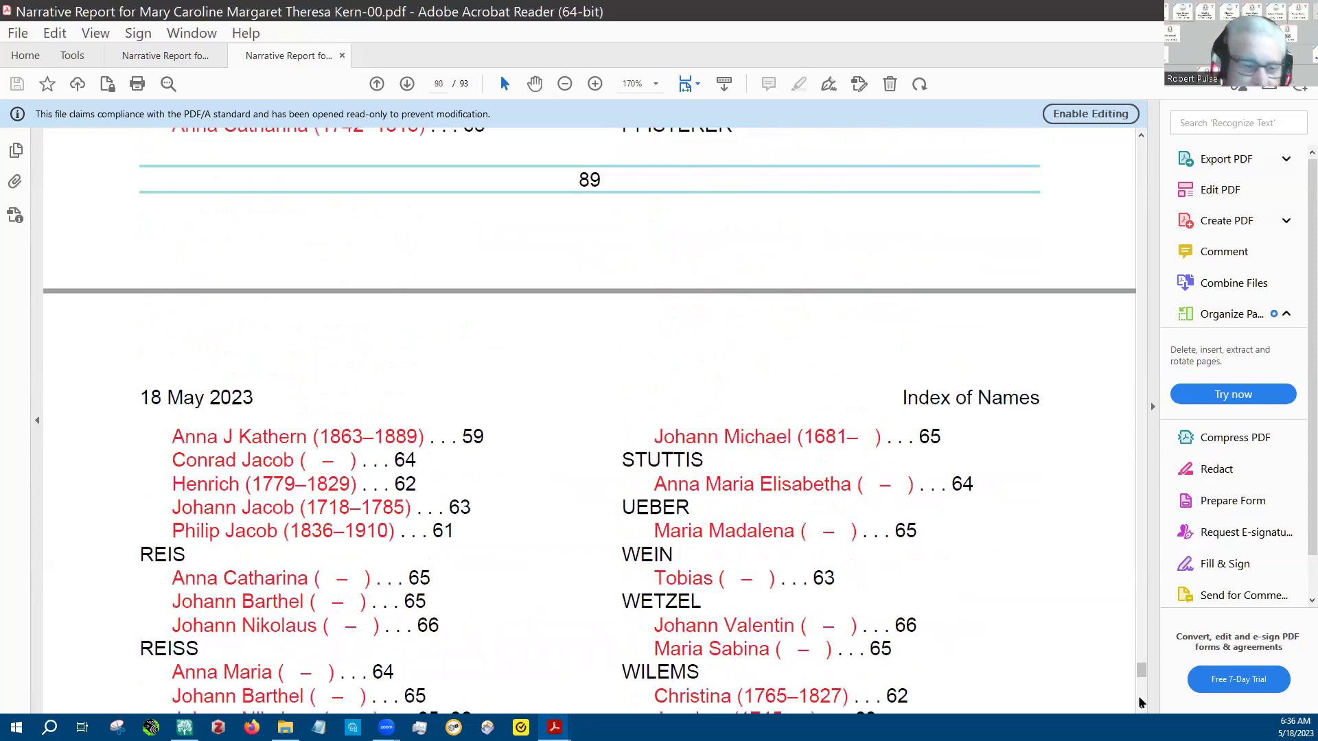
Step: Examine the index of places on pages 91 to 93 through the end of the report, checking its location hierarchy and page references
scroll(1141, 701, down, 20)
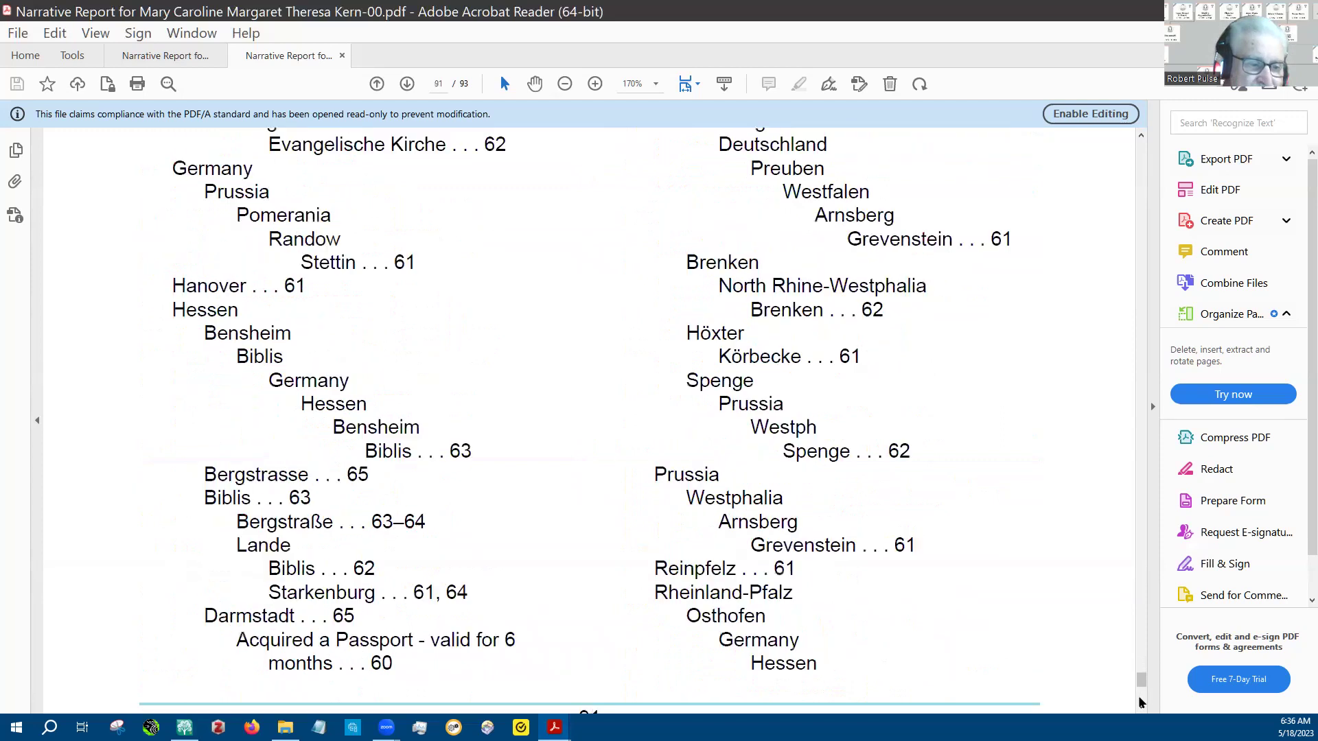
scroll(1140, 701, down, 20)
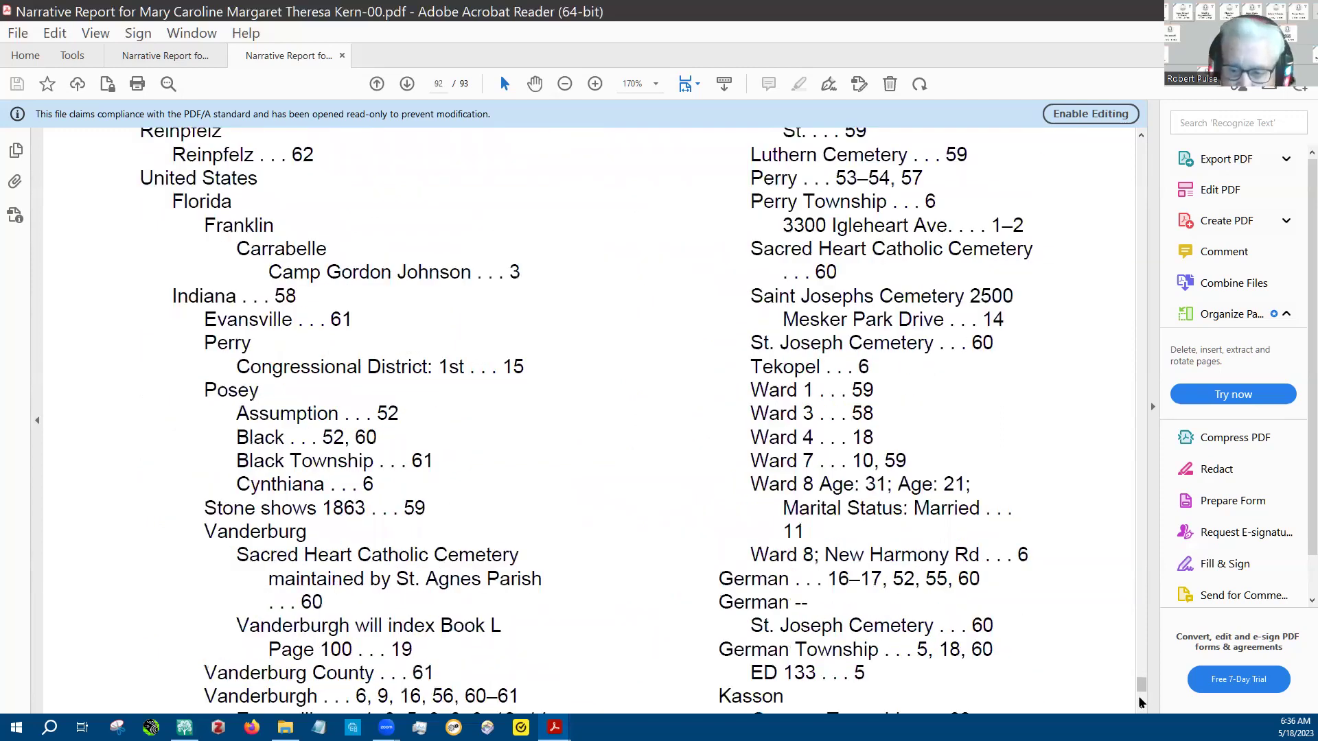
scroll(1141, 701, down, 20)
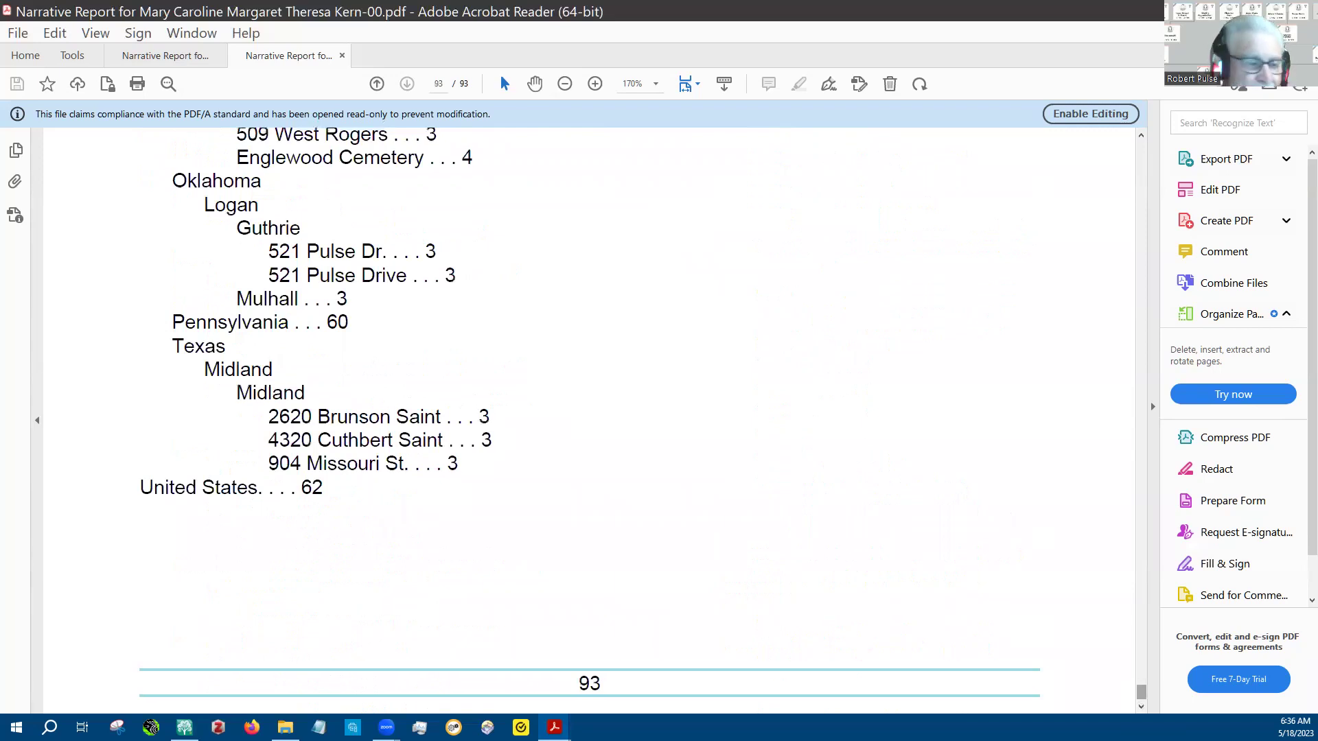